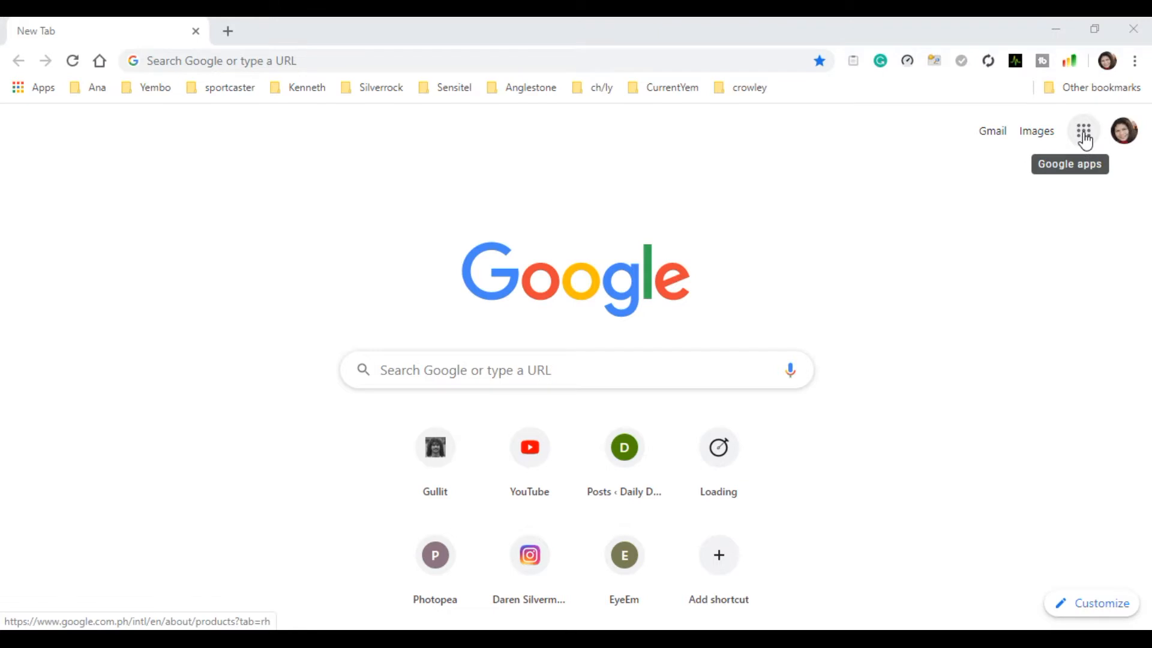
Open Google Drive from the Google apps and create a new blank Google Sheets spreadsheet.
{"action": "left_click", "coordinate": [1085, 136]}
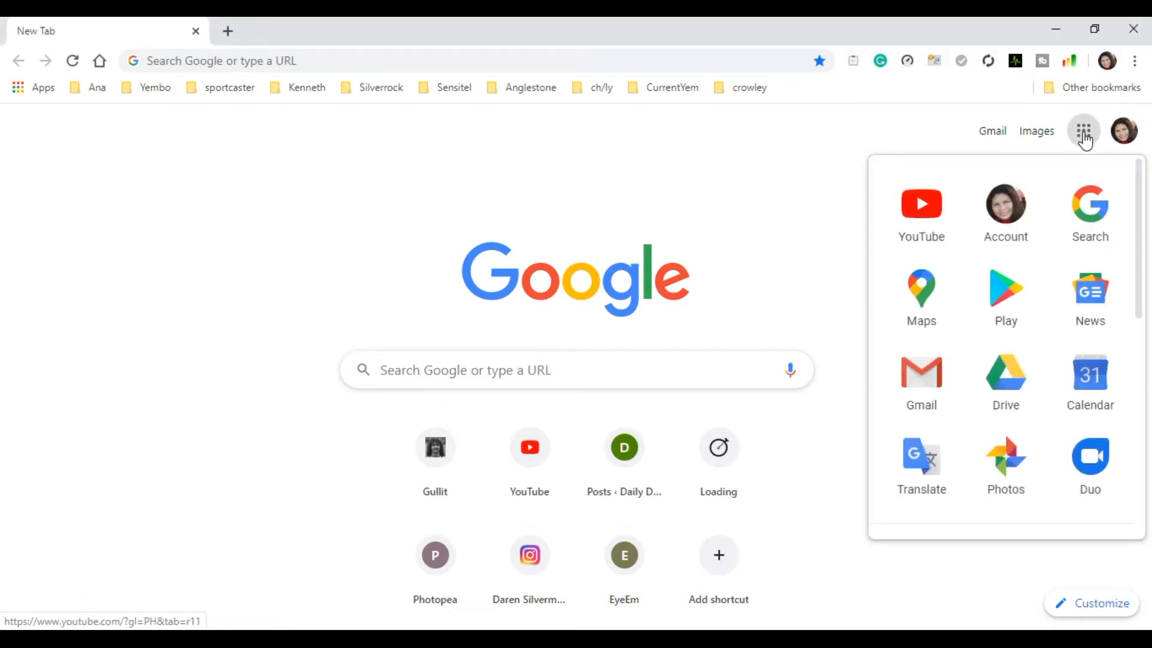
{"action": "left_click", "coordinate": [1011, 393]}
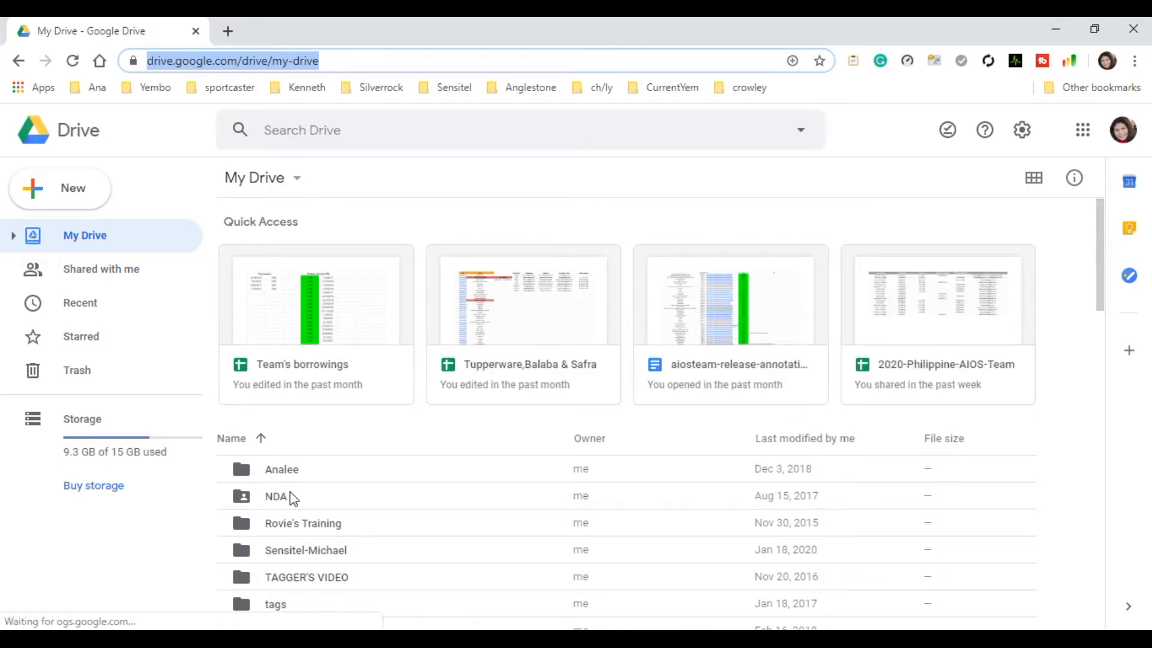
{"action": "right_click", "coordinate": [423, 421]}
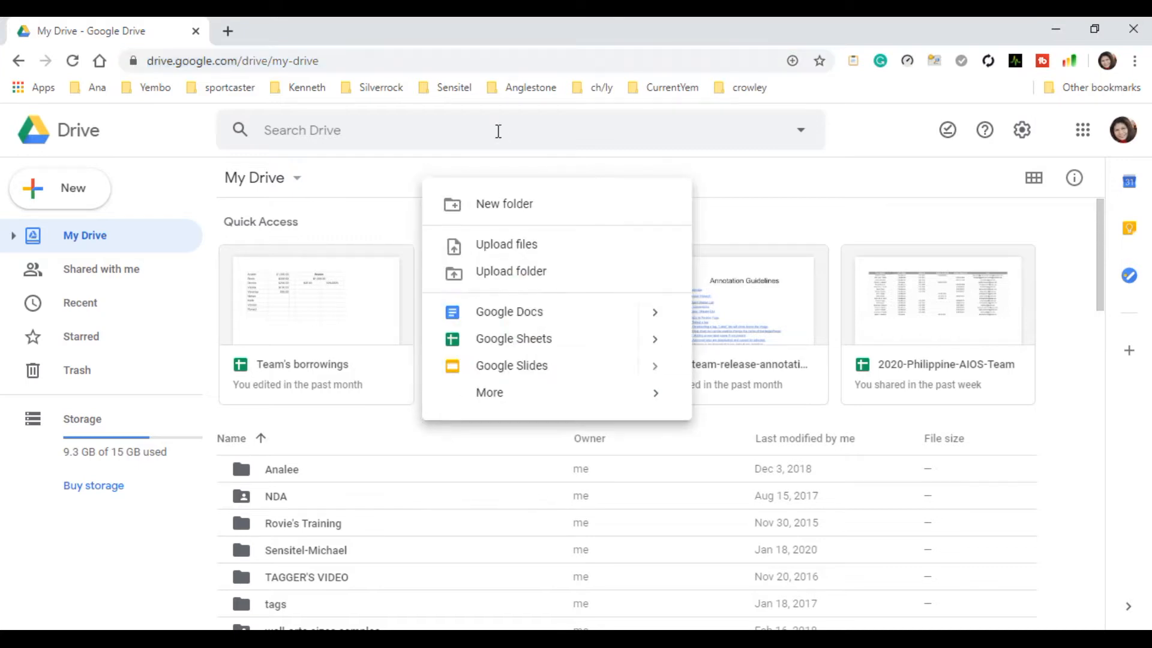
{"action": "mouse_move", "coordinate": [504, 396]}
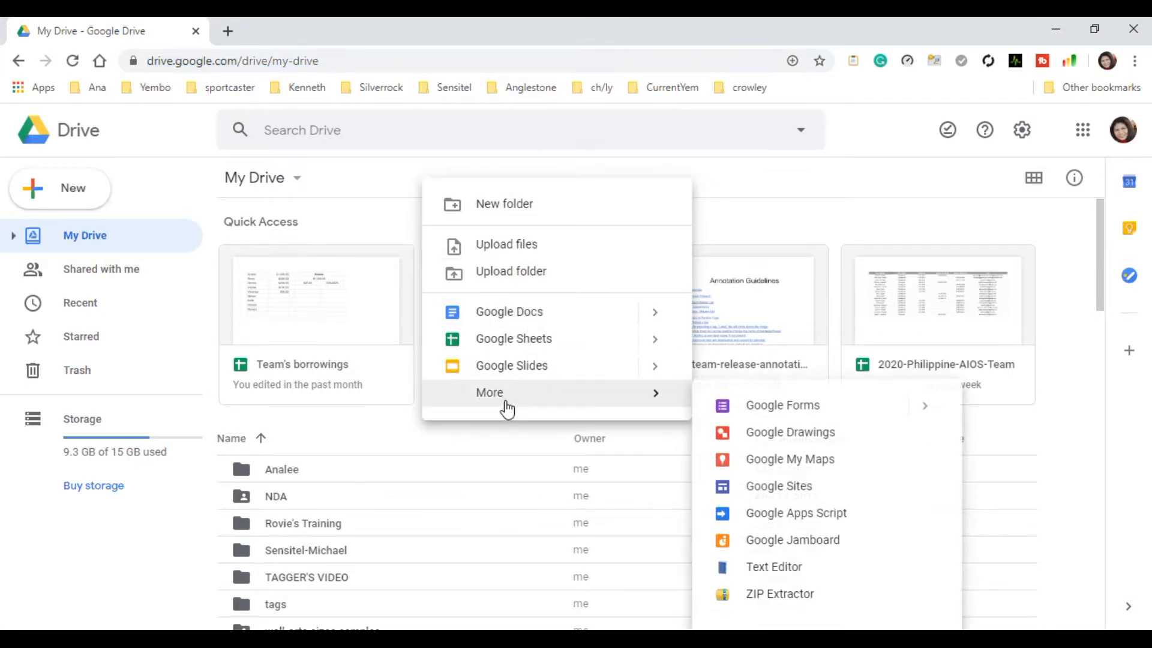
{"action": "left_click", "coordinate": [72, 195]}
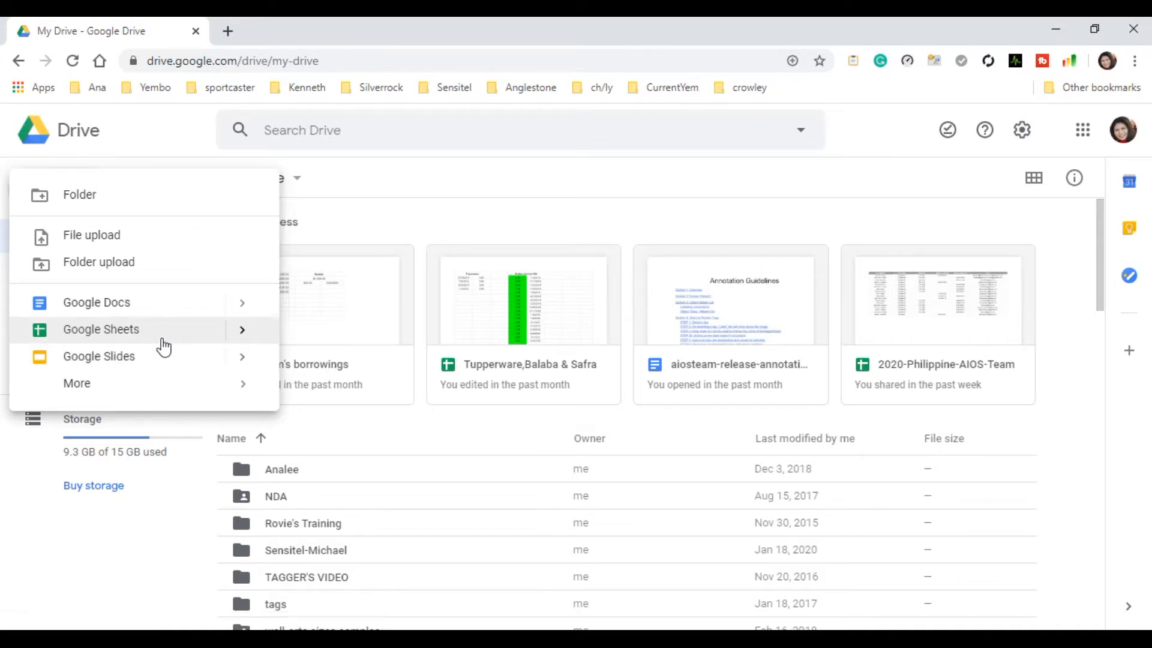
{"action": "left_click", "coordinate": [128, 336]}
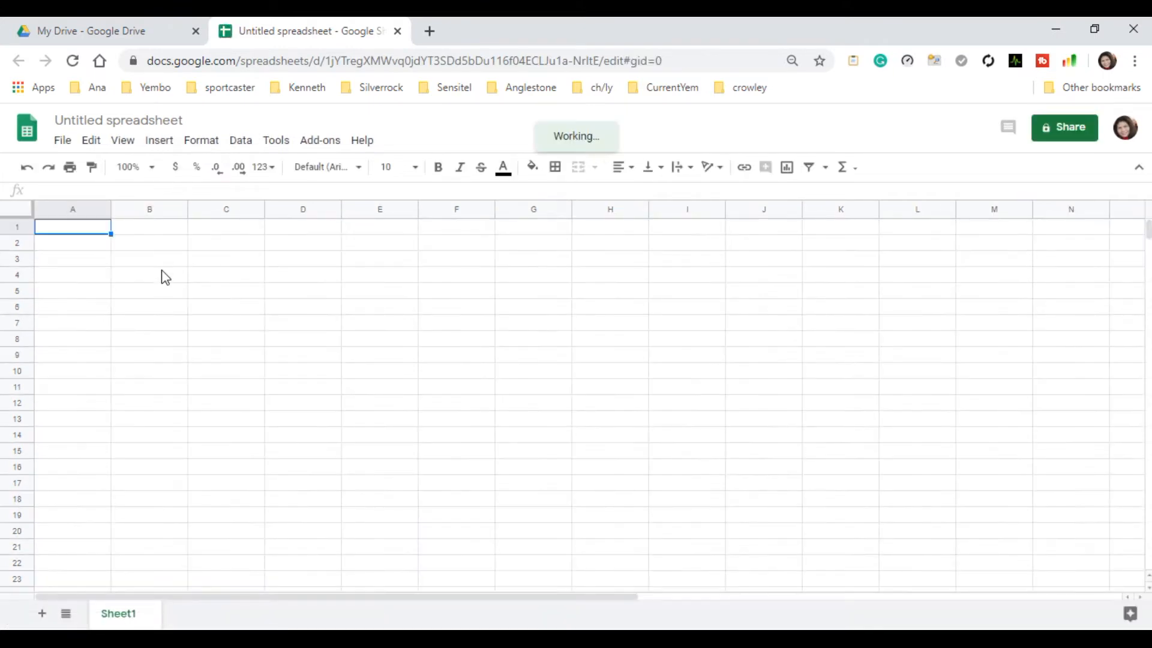
Rename the untitled spreadsheet as Daily Budget.
{"action": "left_click", "coordinate": [187, 120]}
{"action": "key", "text": "BackSpace"}
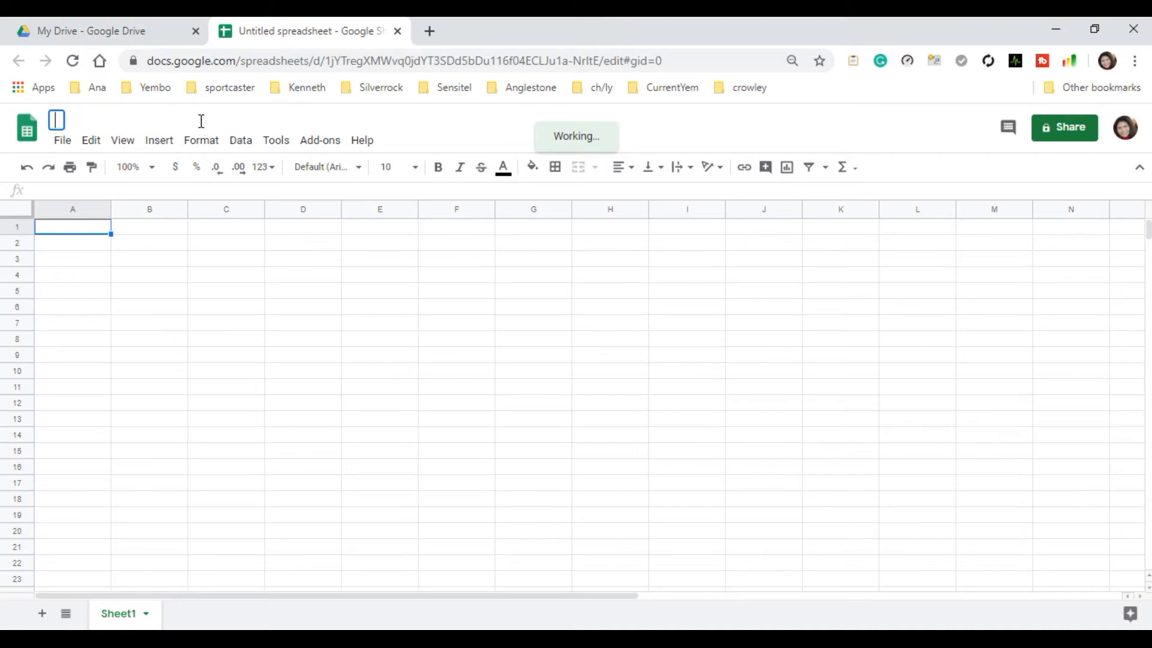
{"action": "type", "text": "Dau"}
{"action": "key", "text": "BackSpace"}
{"action": "type", "text": "i"}
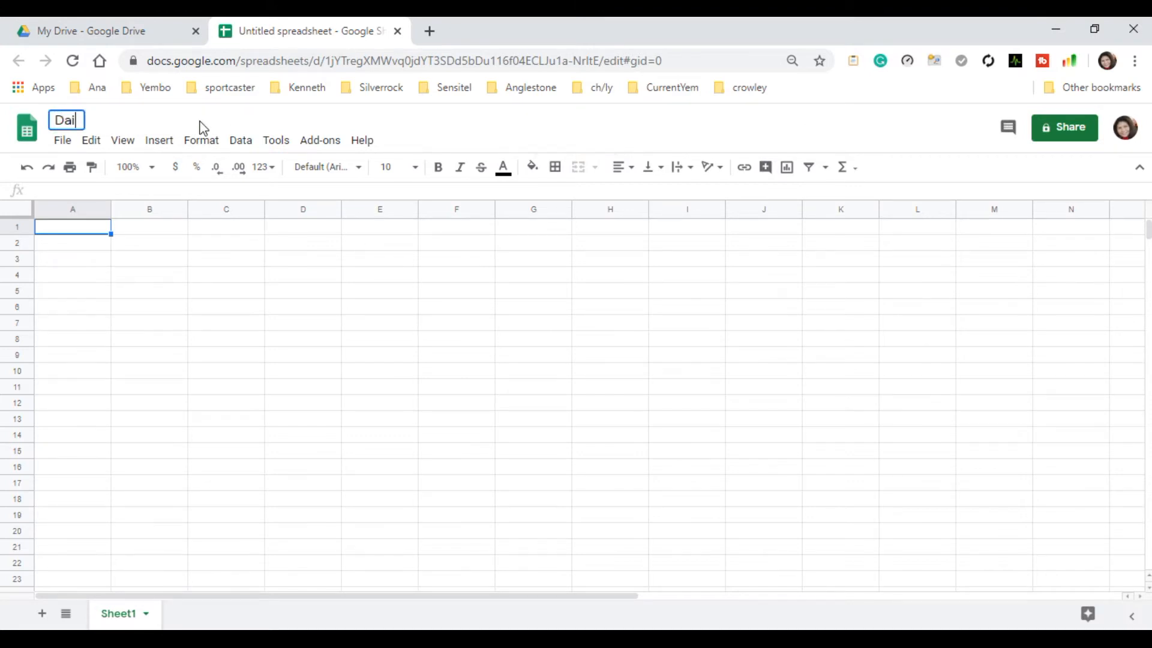
{"action": "type", "text": "ly Budget"}
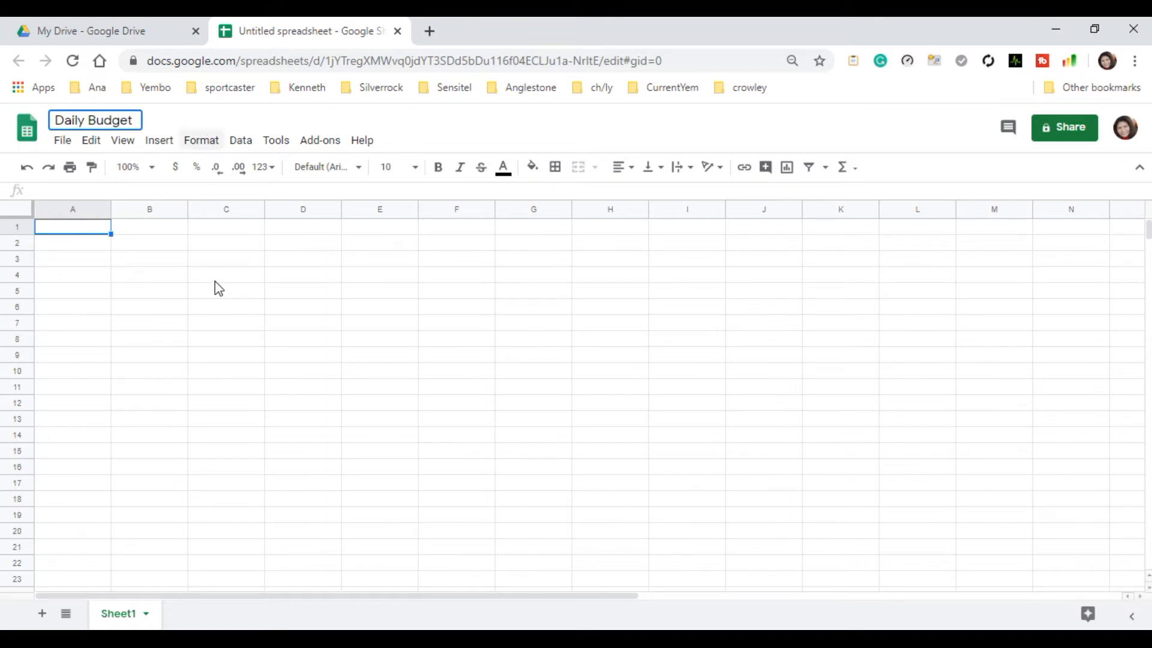
{"action": "left_click", "coordinate": [174, 358]}
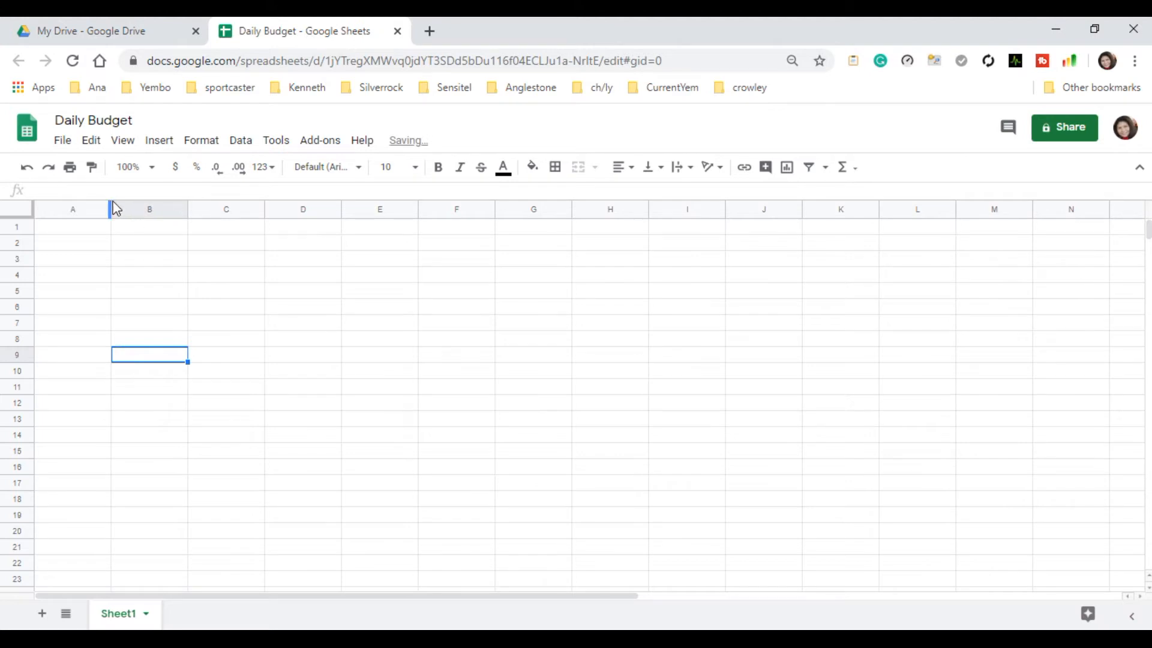
Widen columns A and B, and enter the headers Expenses in A1 and Amount in B1.
{"action": "left_click_drag", "start_coordinate": [111, 209], "coordinate": [167, 214]}
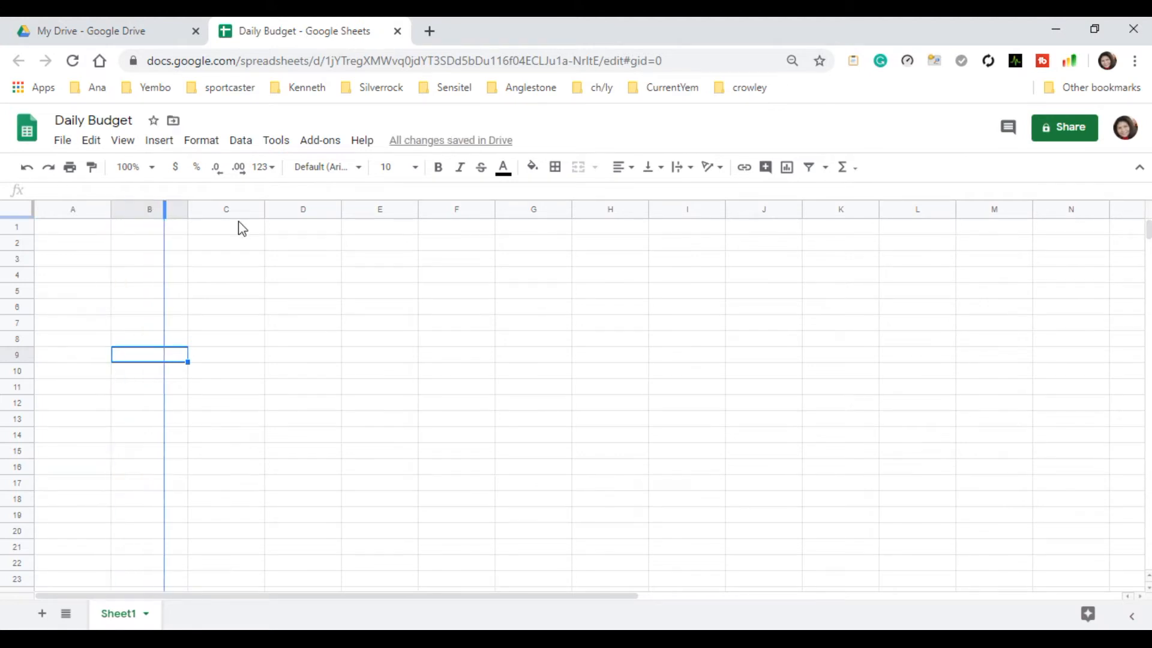
{"action": "left_click_drag", "start_coordinate": [243, 209], "coordinate": [270, 226]}
{"action": "left_click", "coordinate": [101, 231]}
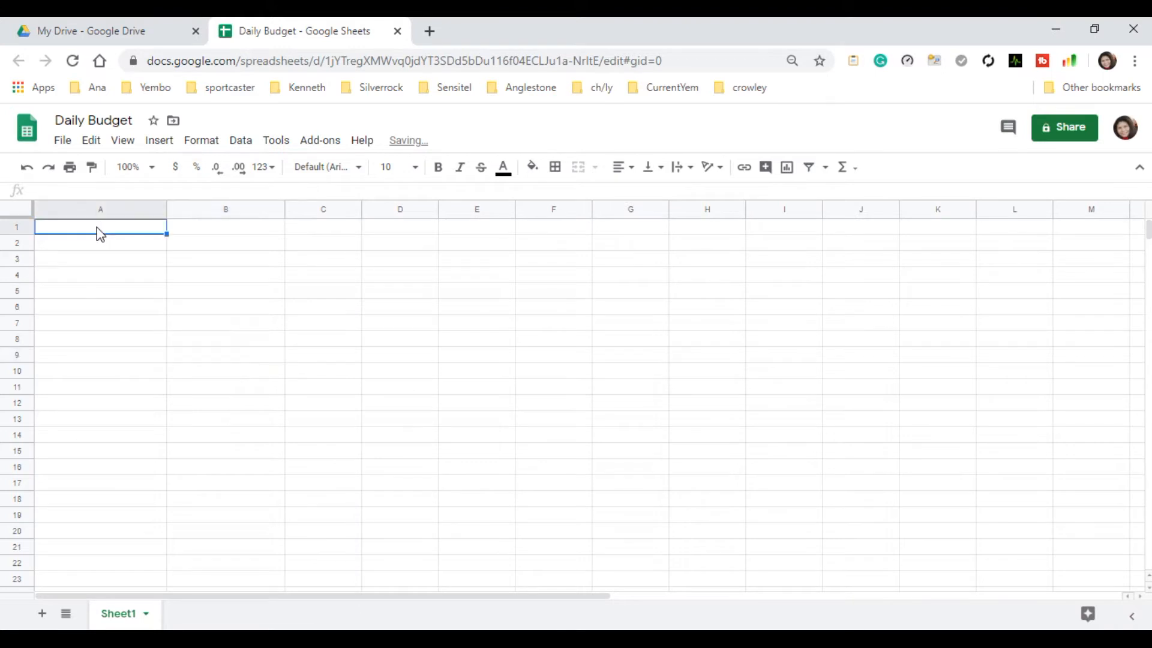
{"action": "type", "text": "Expenses"}
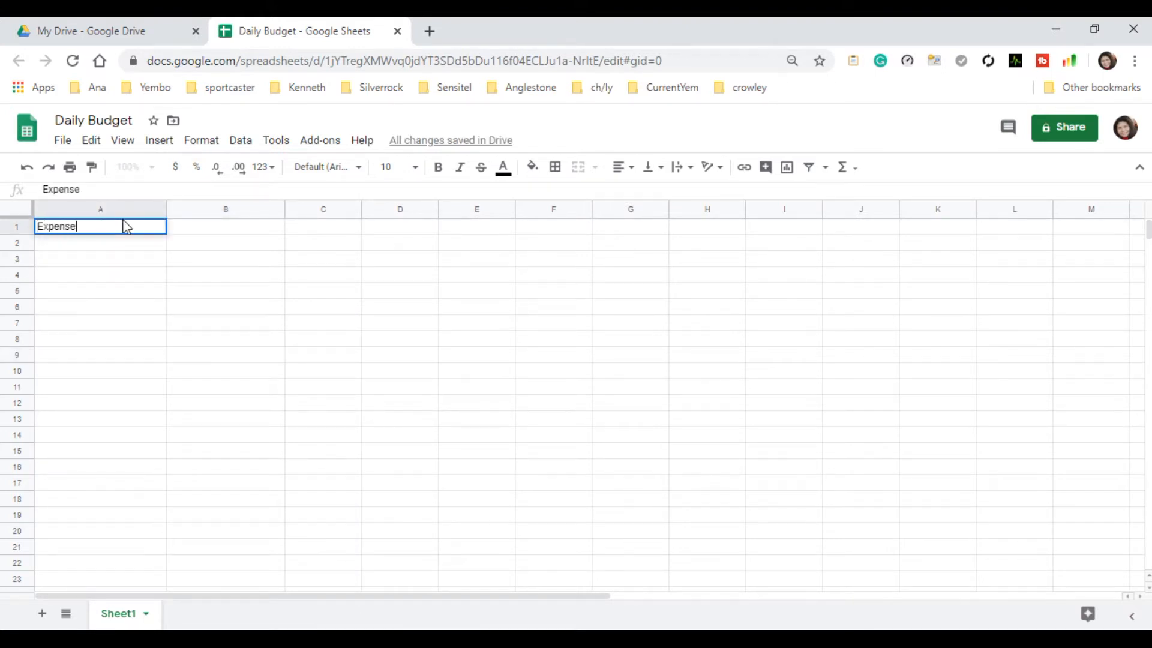
{"action": "left_click", "coordinate": [221, 226]}
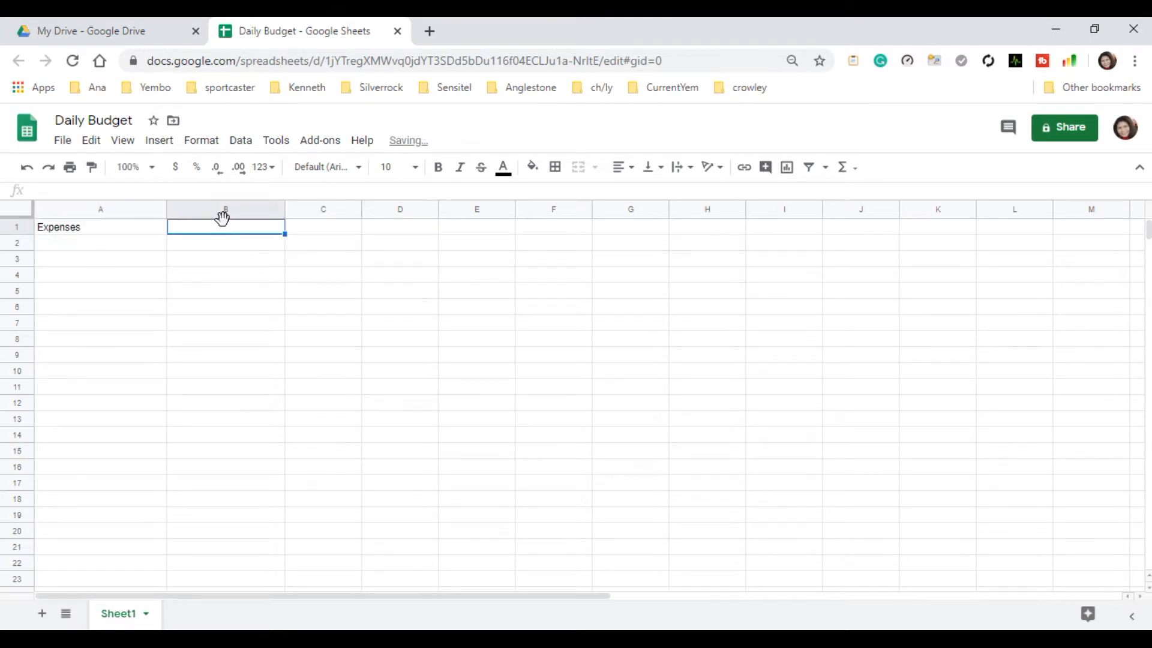
{"action": "type", "text": "Amount"}
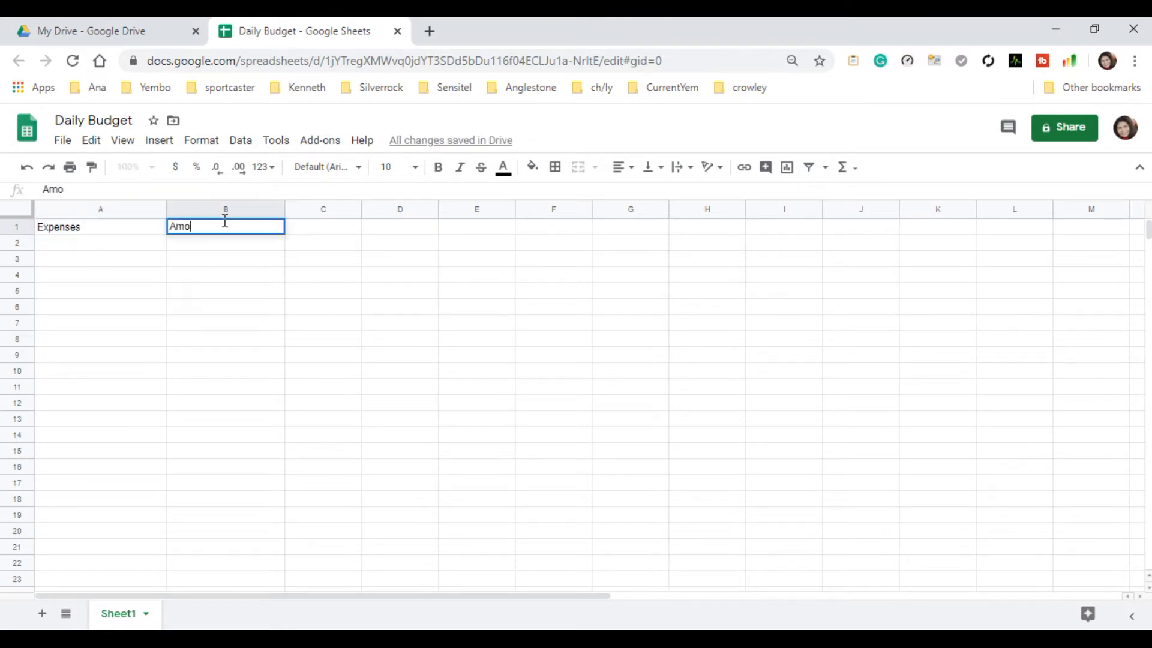
{"action": "left_click", "coordinate": [234, 388]}
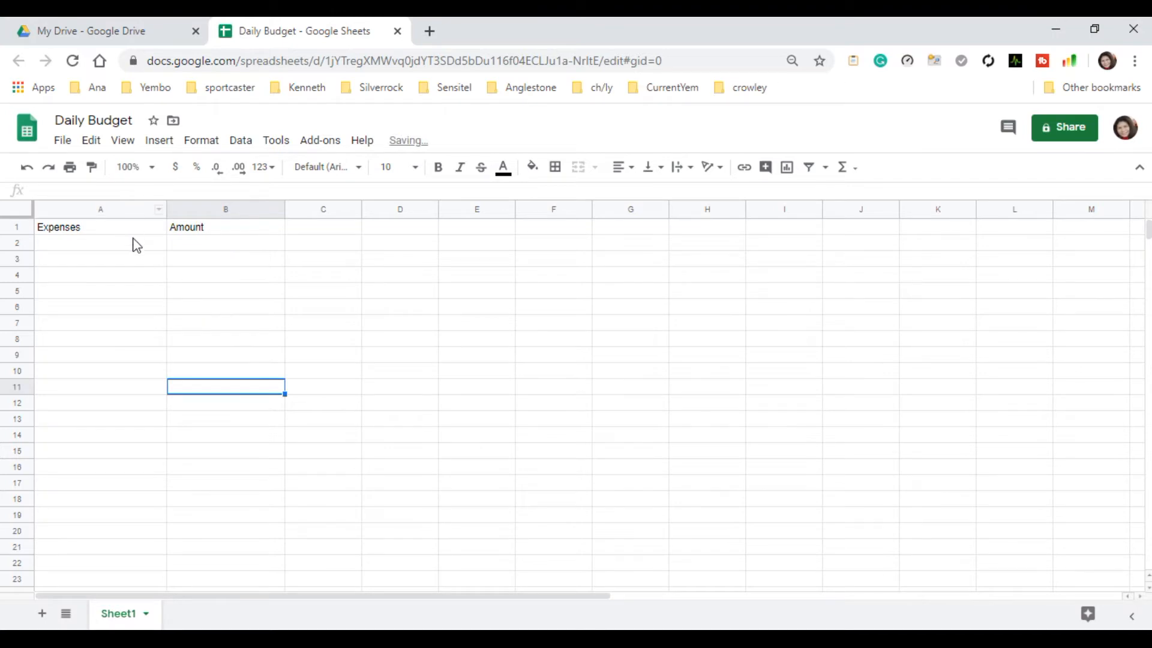
Center and bold the headers in A1 and B1.
{"action": "left_click", "coordinate": [135, 230]}
{"action": "left_click", "coordinate": [209, 236], "text": "shift"}
{"action": "left_click", "coordinate": [623, 167]}
{"action": "left_click", "coordinate": [638, 193]}
{"action": "left_click", "coordinate": [438, 167]}
Enter the expense items Fuel in A2 and School Allowance in A3.
{"action": "left_click", "coordinate": [94, 255]}
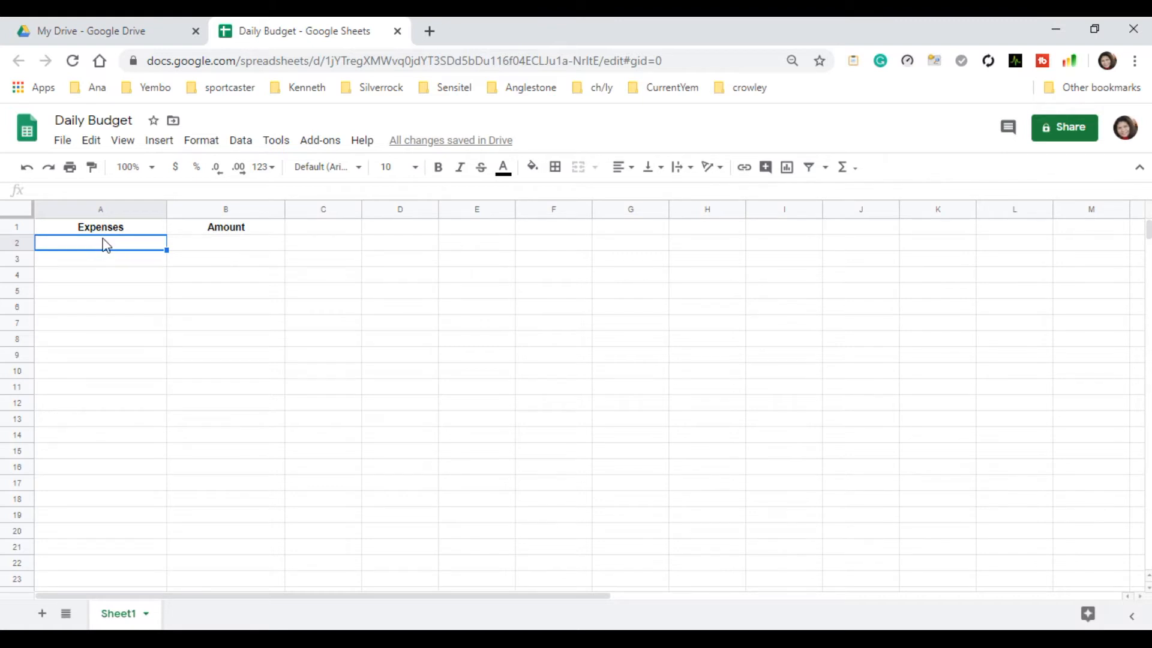
{"action": "double_click", "coordinate": [105, 247]}
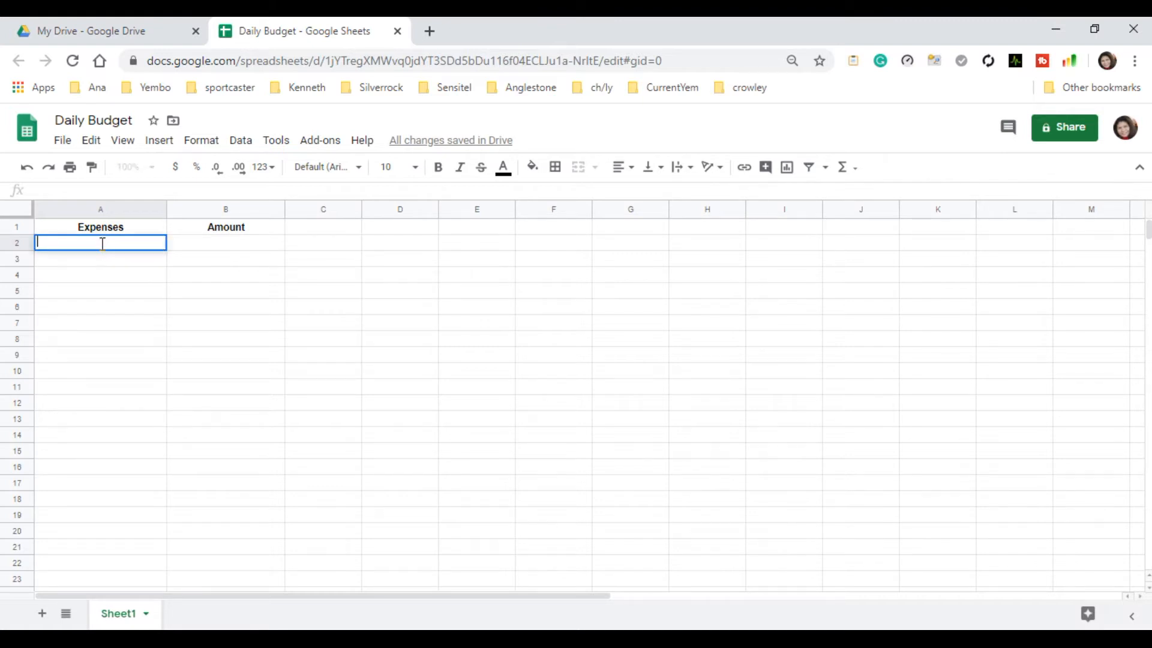
{"action": "type", "text": "Fuel"}
{"action": "left_click", "coordinate": [72, 265]}
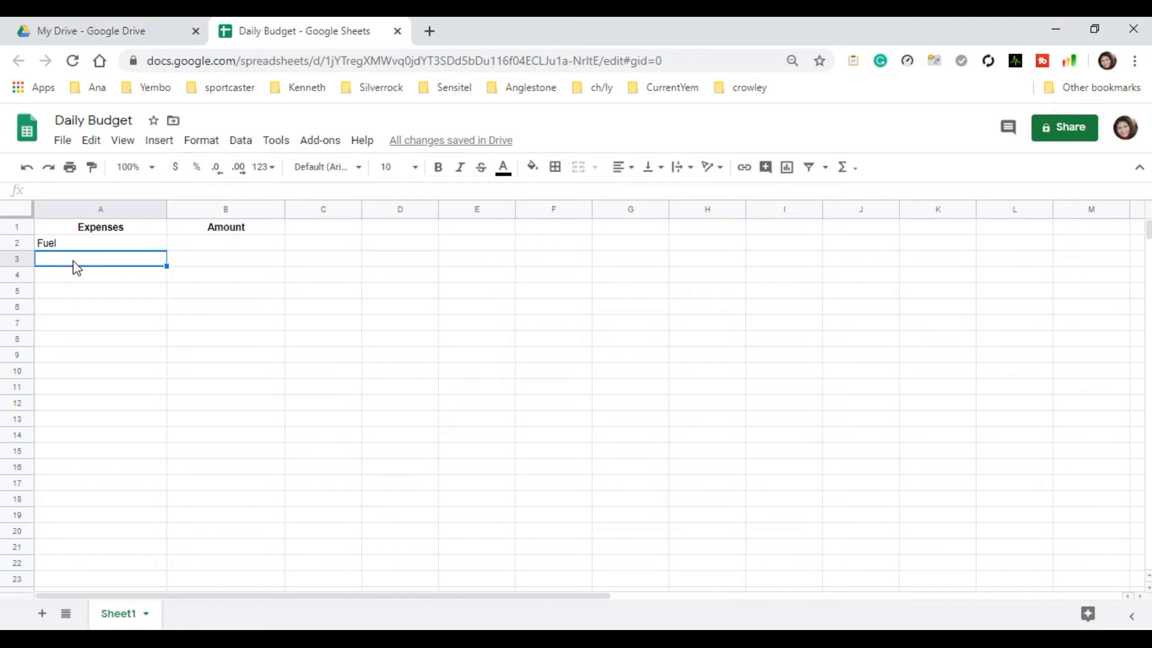
{"action": "type", "text": "School Allowance"}
Add the expense items Breakfast in A4 and Snacks in A5.
{"action": "left_click", "coordinate": [74, 277]}
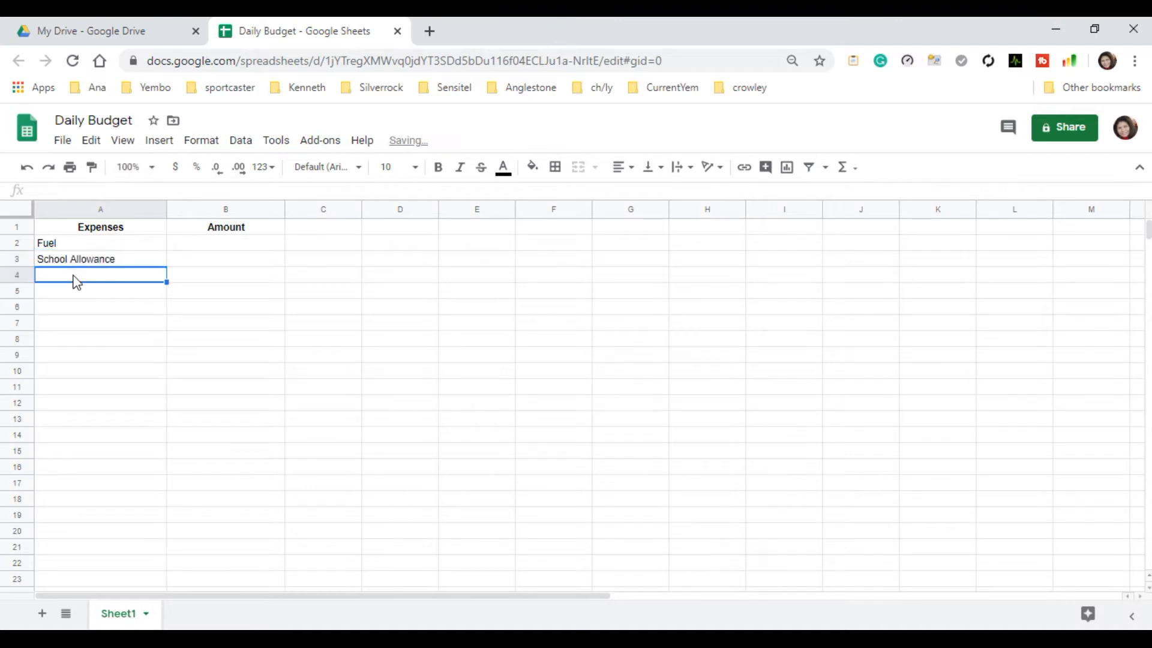
{"action": "type", "text": "B"}
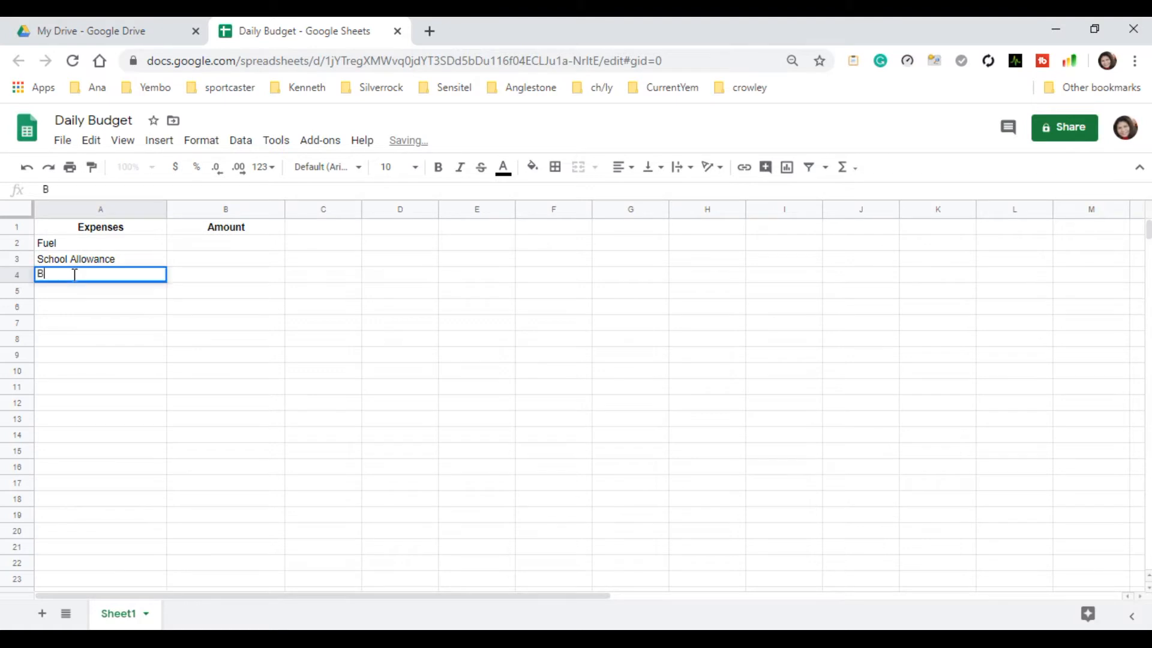
{"action": "type", "text": "reak"}
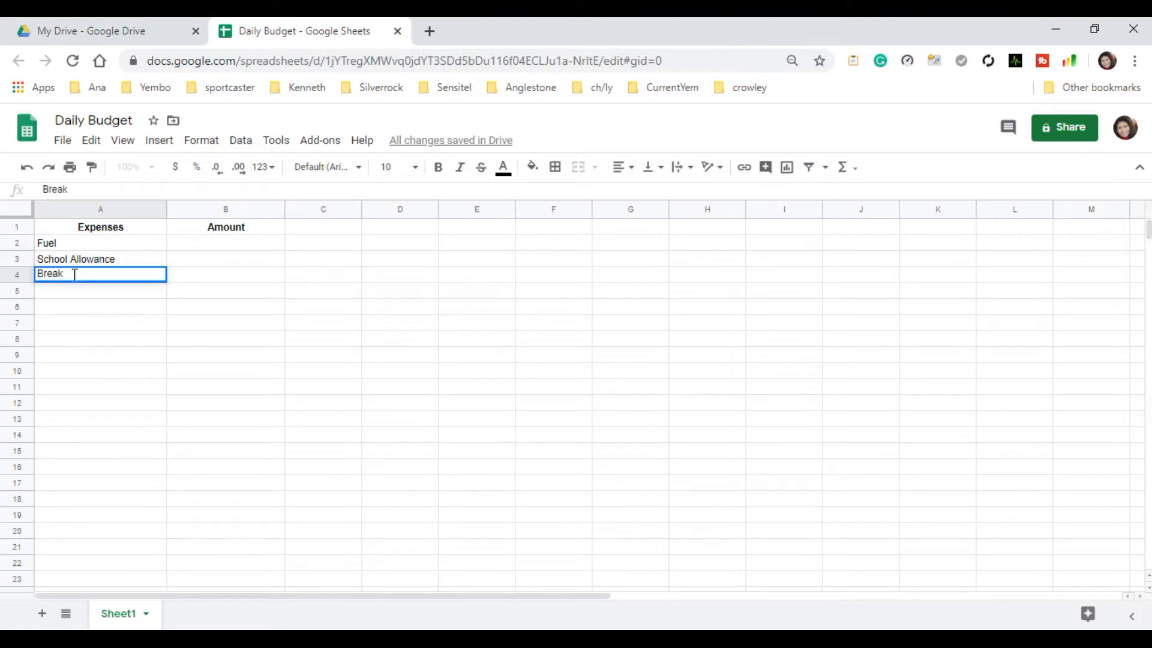
{"action": "type", "text": "fast"}
{"action": "key", "text": "Return"}
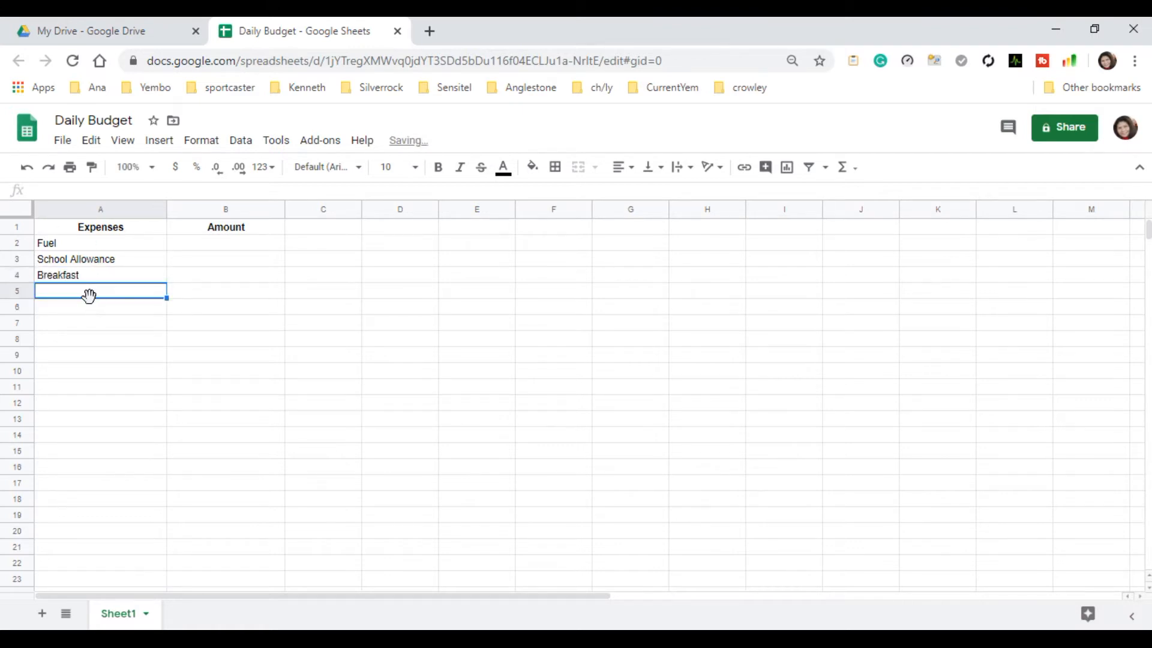
{"action": "type", "text": "Snack"}
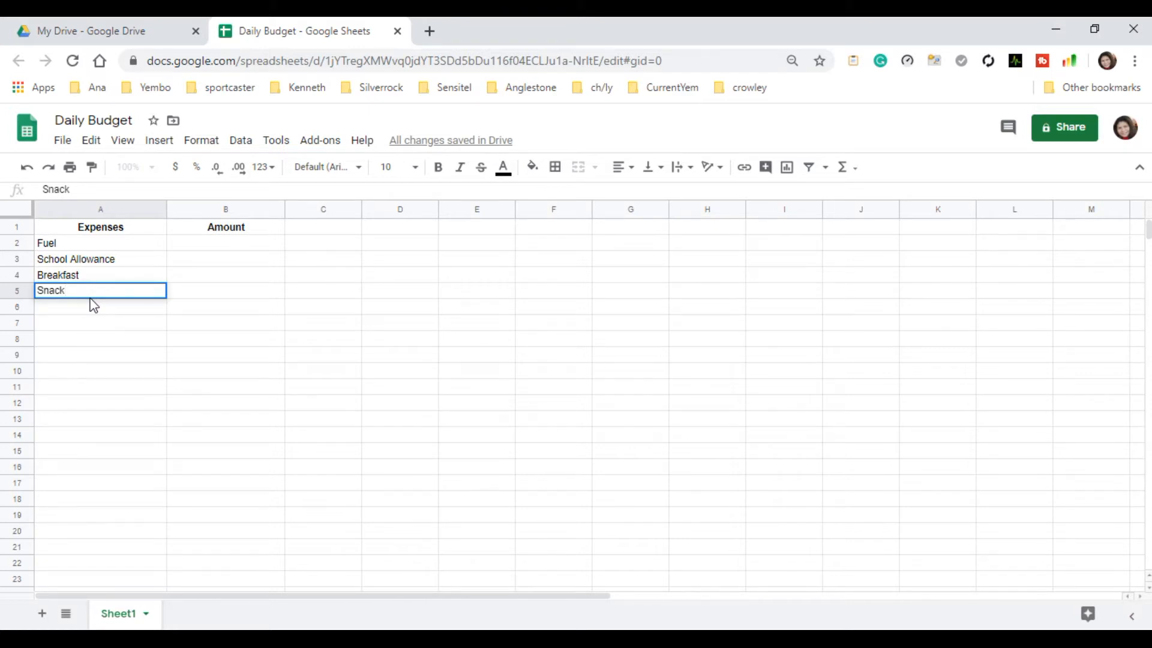
{"action": "type", "text": "s"}
{"action": "key", "text": "Return"}
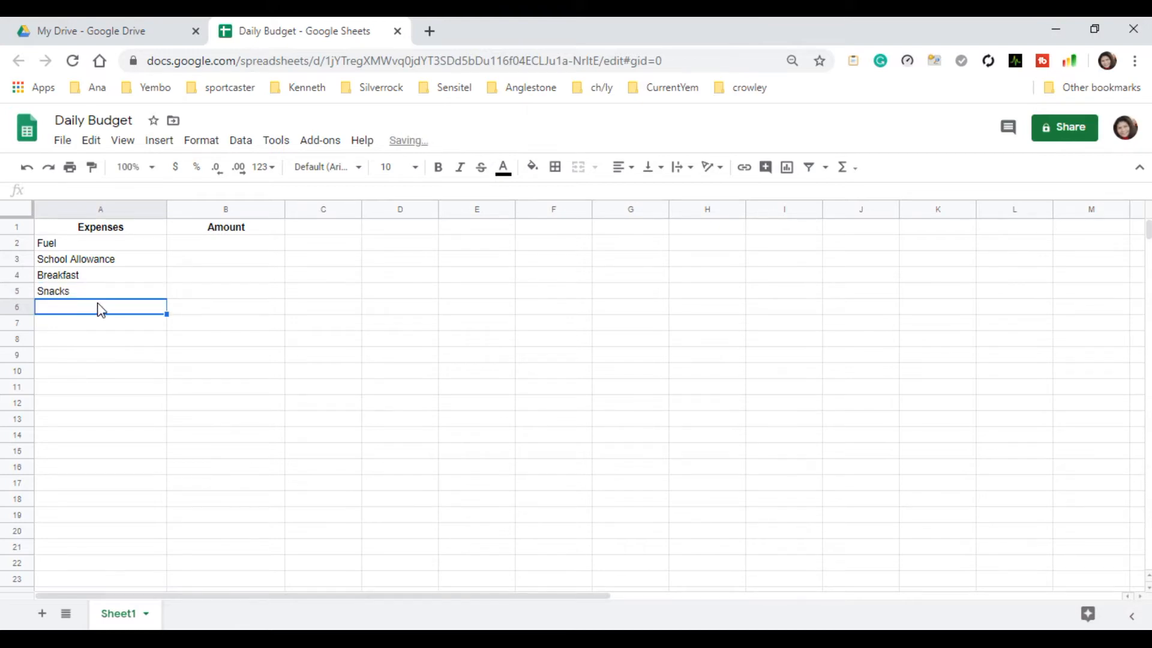
Complete the expense list with Lunch in A6, Snacks in A7 and Dinner in A8.
{"action": "type", "text": "Lunch"}
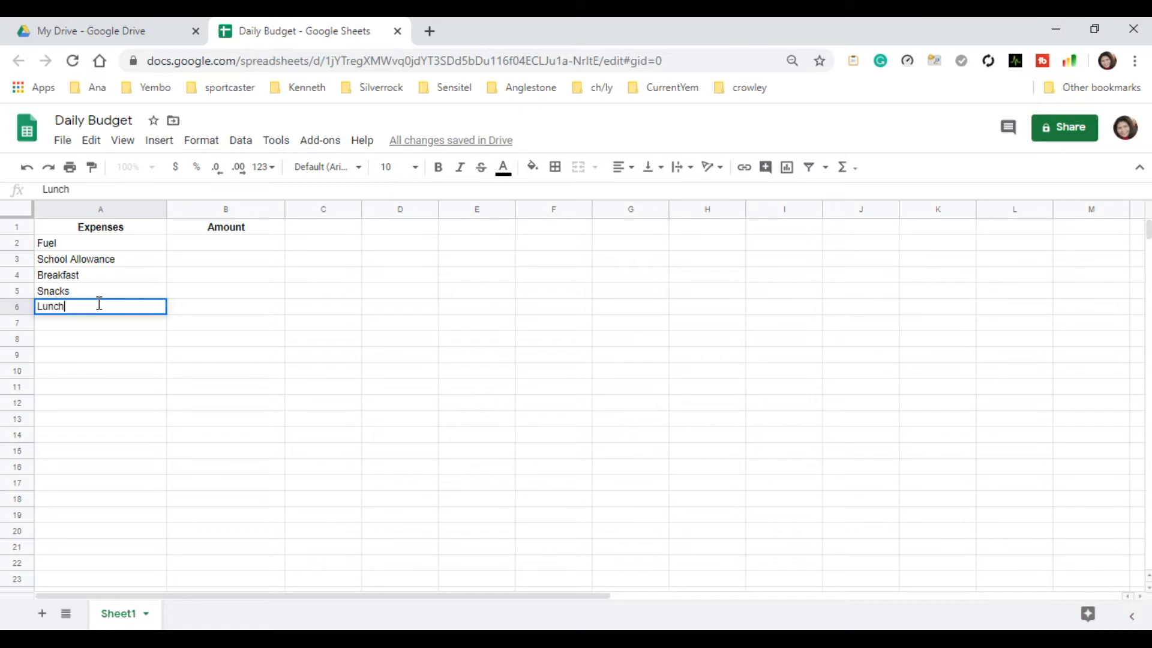
{"action": "left_click", "coordinate": [103, 435]}
{"action": "left_click", "coordinate": [84, 327]}
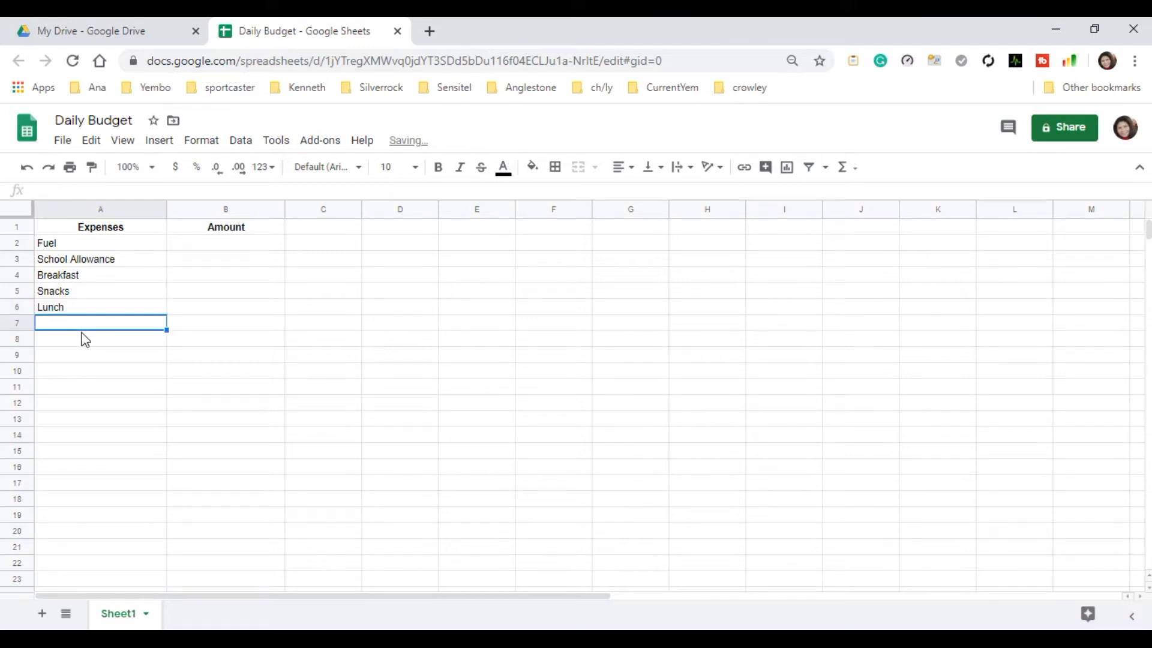
{"action": "type", "text": "Sna"}
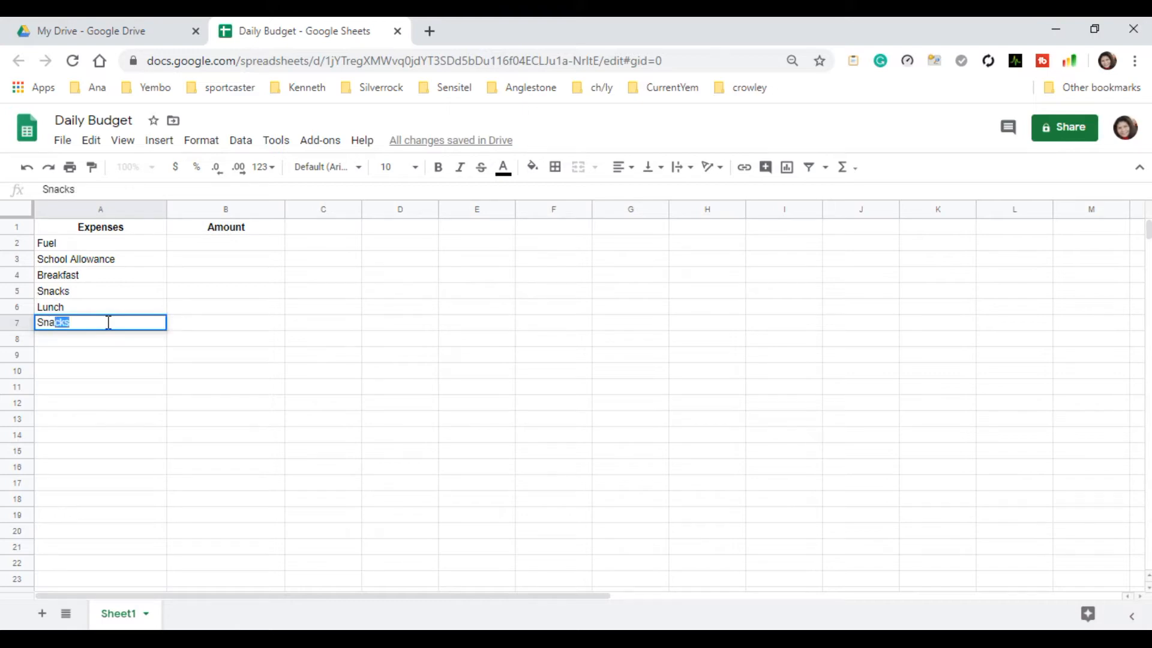
{"action": "type", "text": "cks"}
{"action": "left_click", "coordinate": [59, 345]}
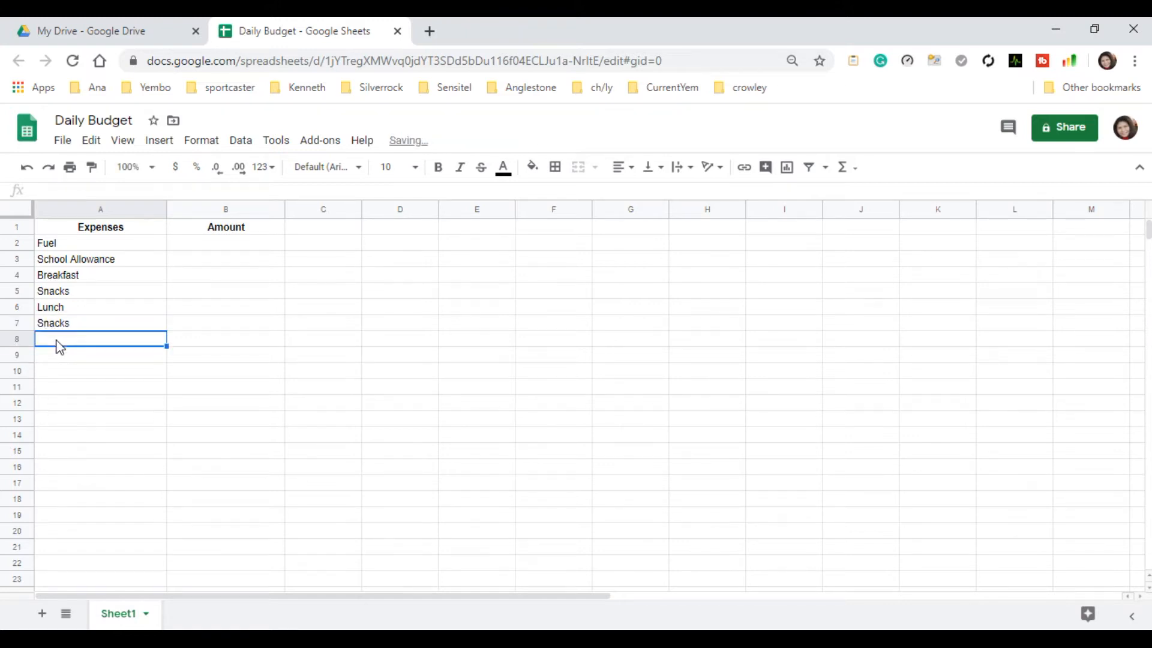
{"action": "type", "text": "Dinner"}
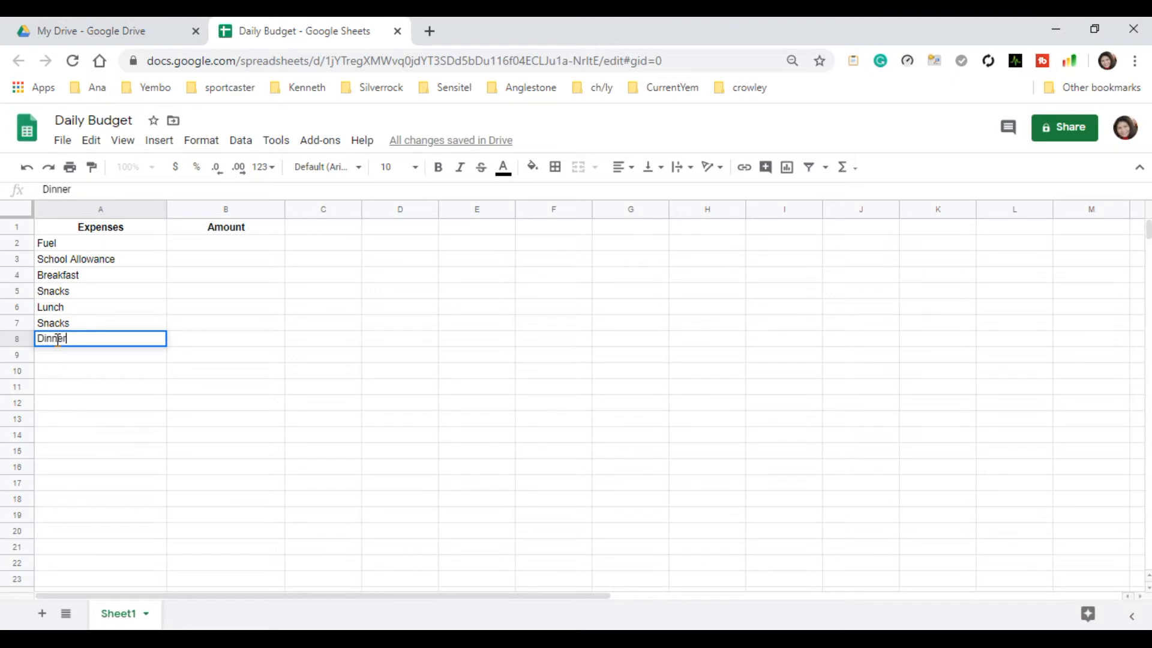
{"action": "left_click", "coordinate": [62, 353]}
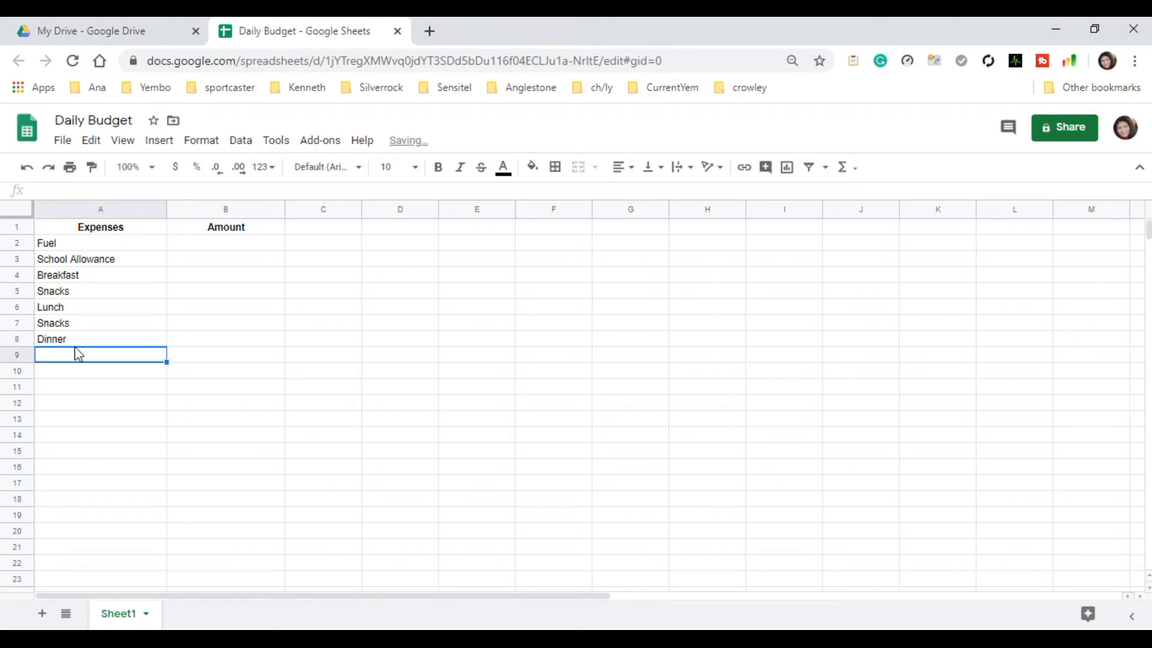
{"action": "left_click", "coordinate": [44, 242]}
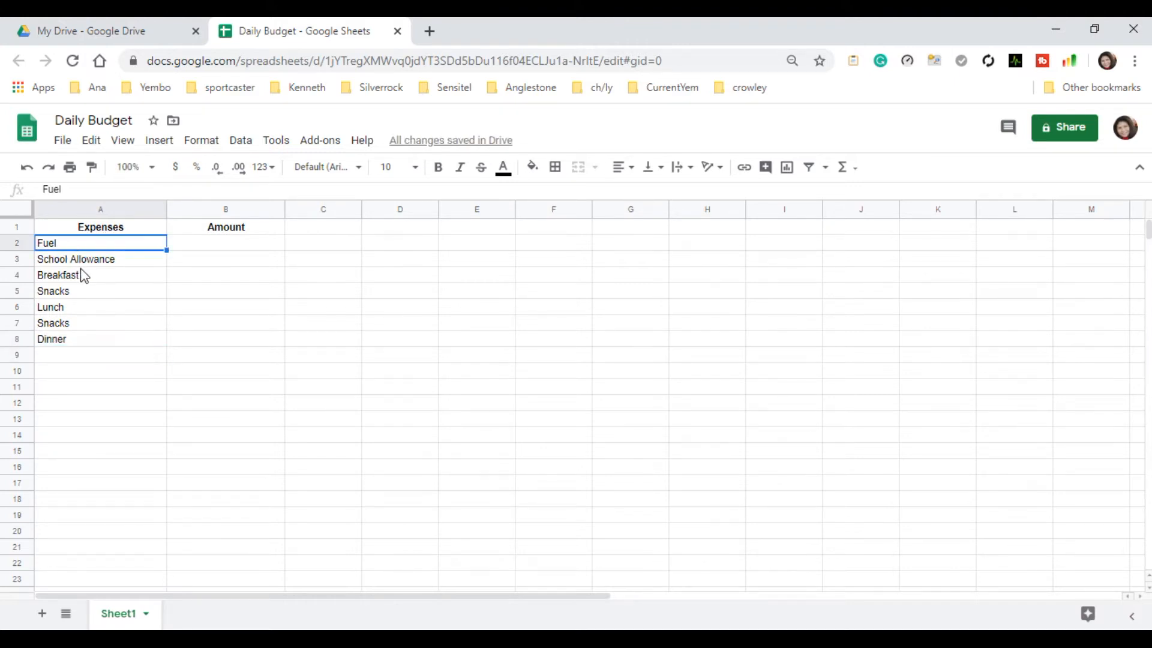
{"action": "left_click", "coordinate": [89, 262]}
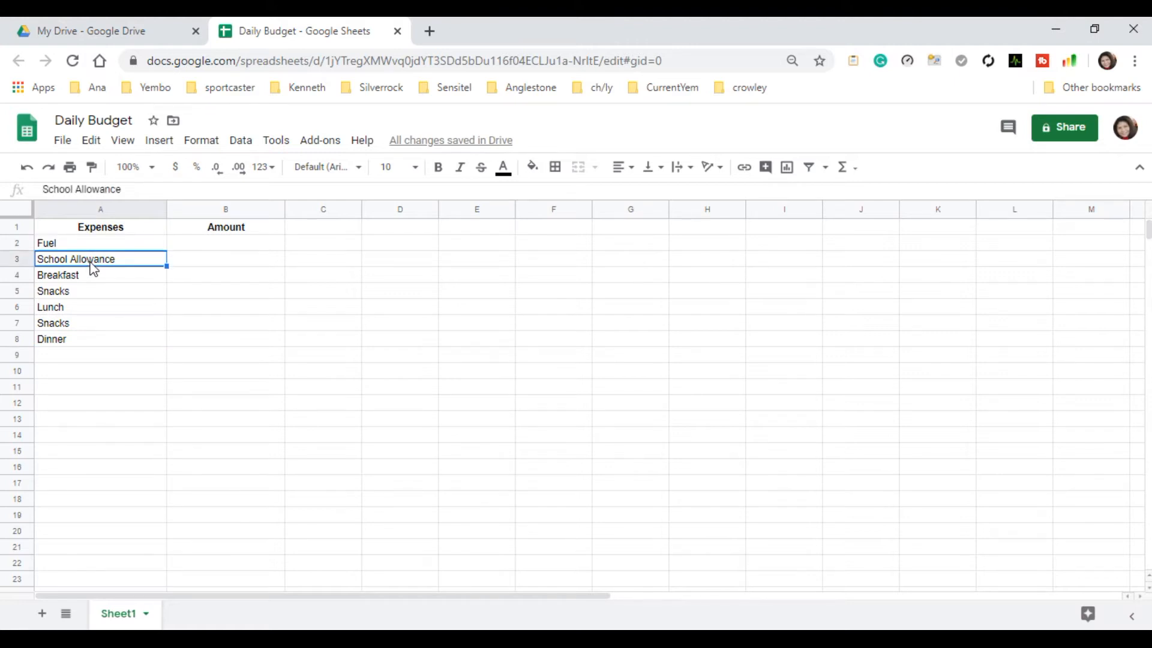
{"action": "left_click", "coordinate": [70, 278]}
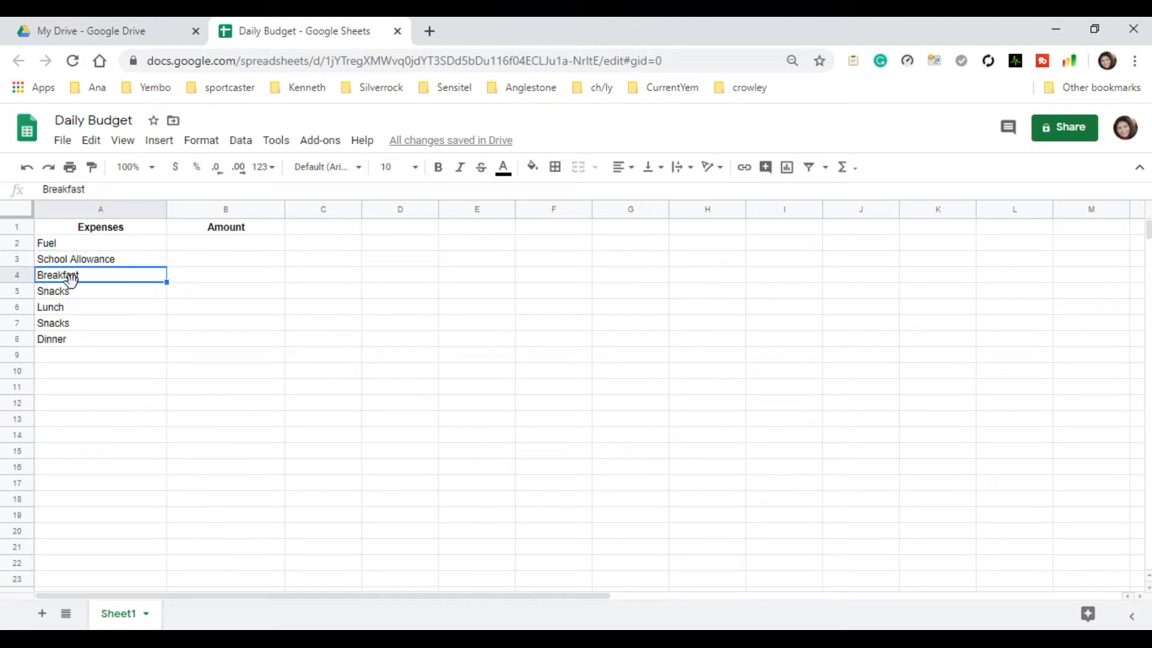
{"action": "left_click", "coordinate": [72, 296]}
{"action": "left_click", "coordinate": [67, 311]}
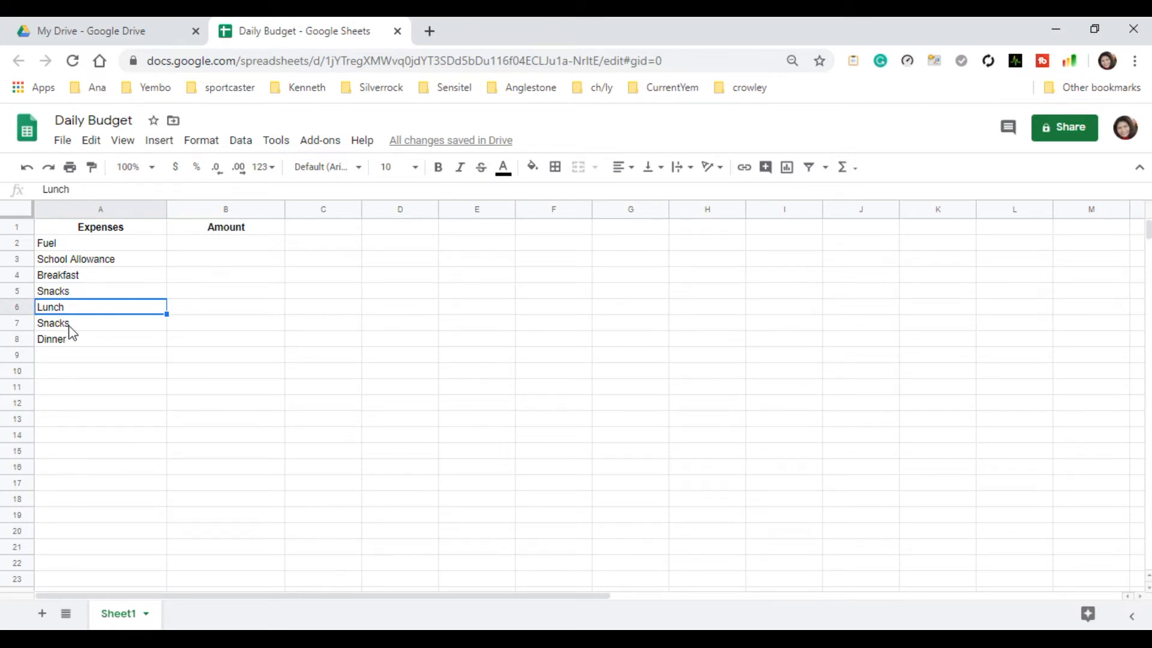
Add the expense item savings in A9, below Dinner.
{"action": "left_click", "coordinate": [72, 327]}
{"action": "left_click", "coordinate": [73, 341]}
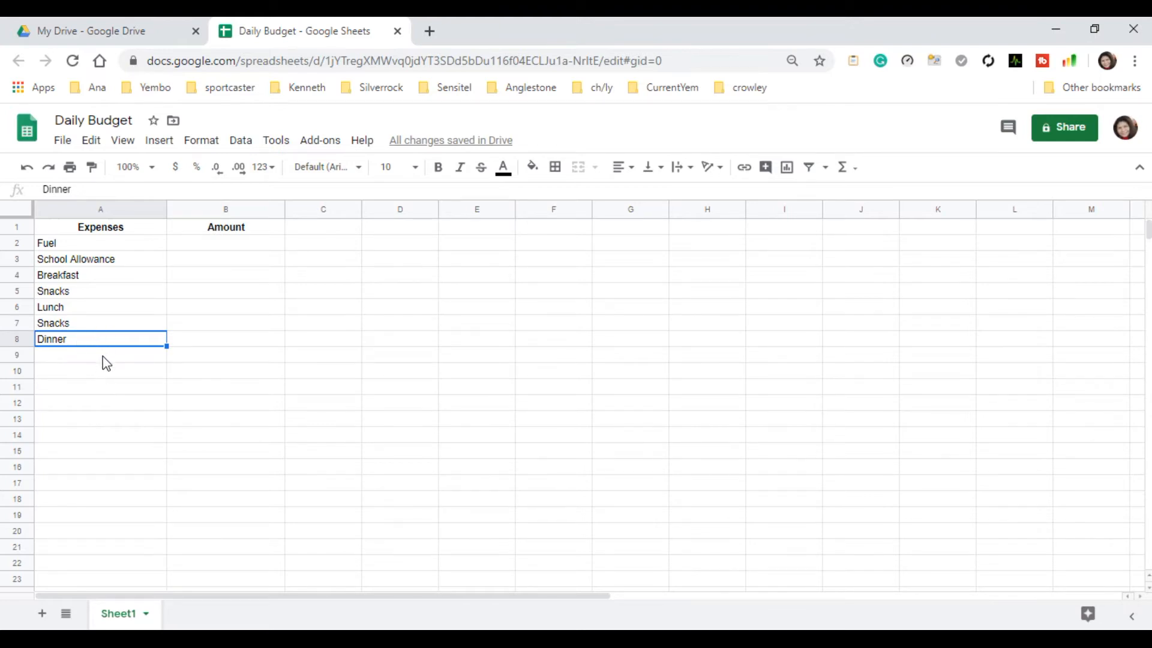
{"action": "left_click", "coordinate": [56, 359]}
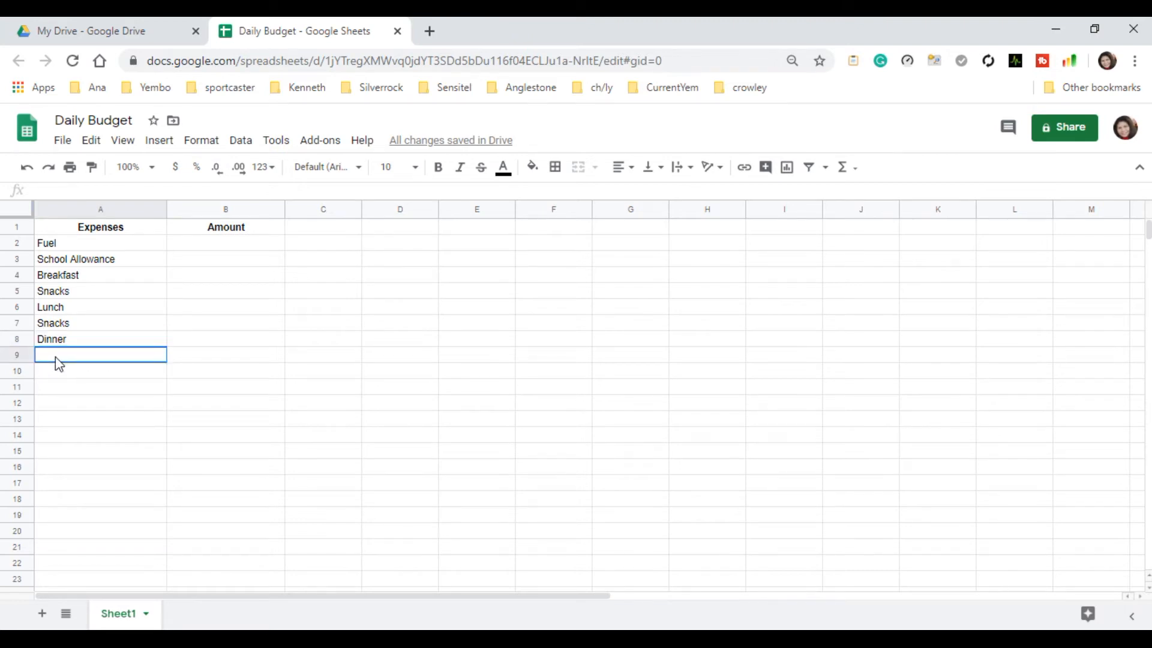
{"action": "type", "text": "sa"}
{"action": "key", "text": "BackSpace"}
{"action": "key", "text": "BackSpace"}
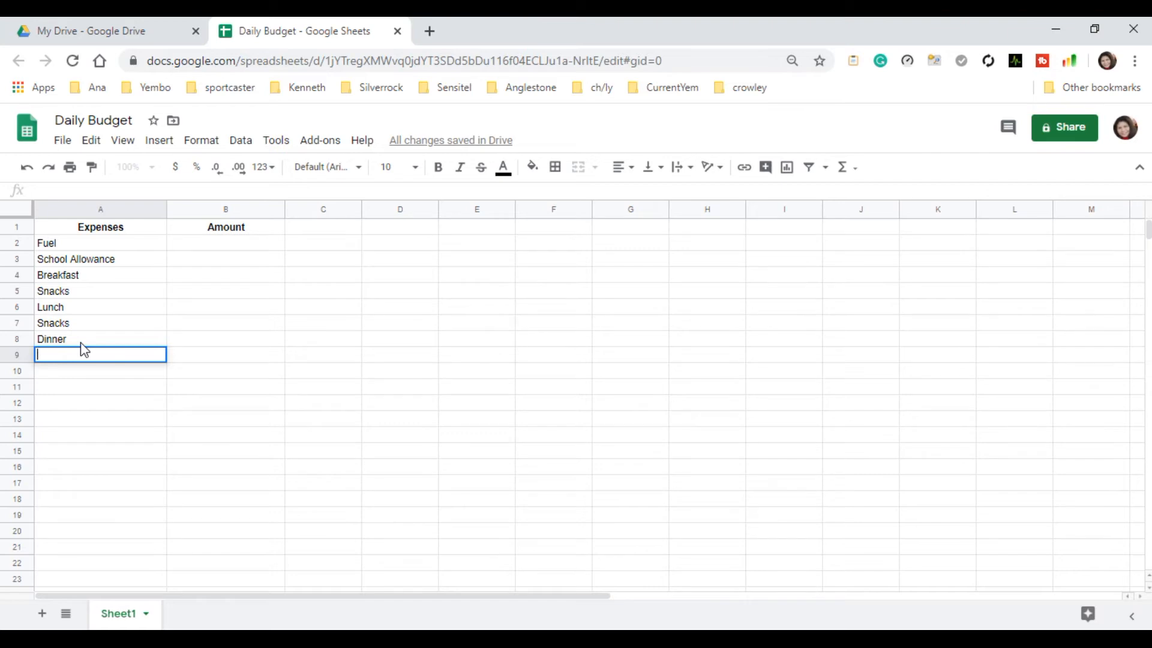
{"action": "type", "text": "savings"}
Enter the label Total in A10, below the last expense item.
{"action": "left_click", "coordinate": [137, 376]}
{"action": "double_click", "coordinate": [126, 371]}
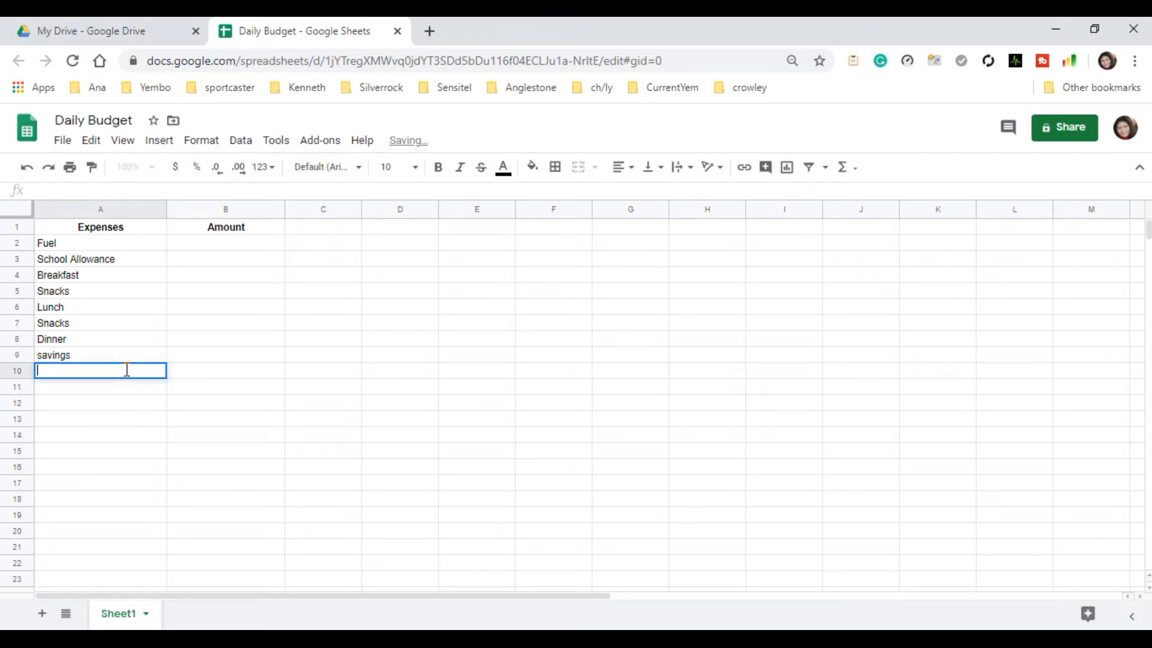
{"action": "type", "text": "Total"}
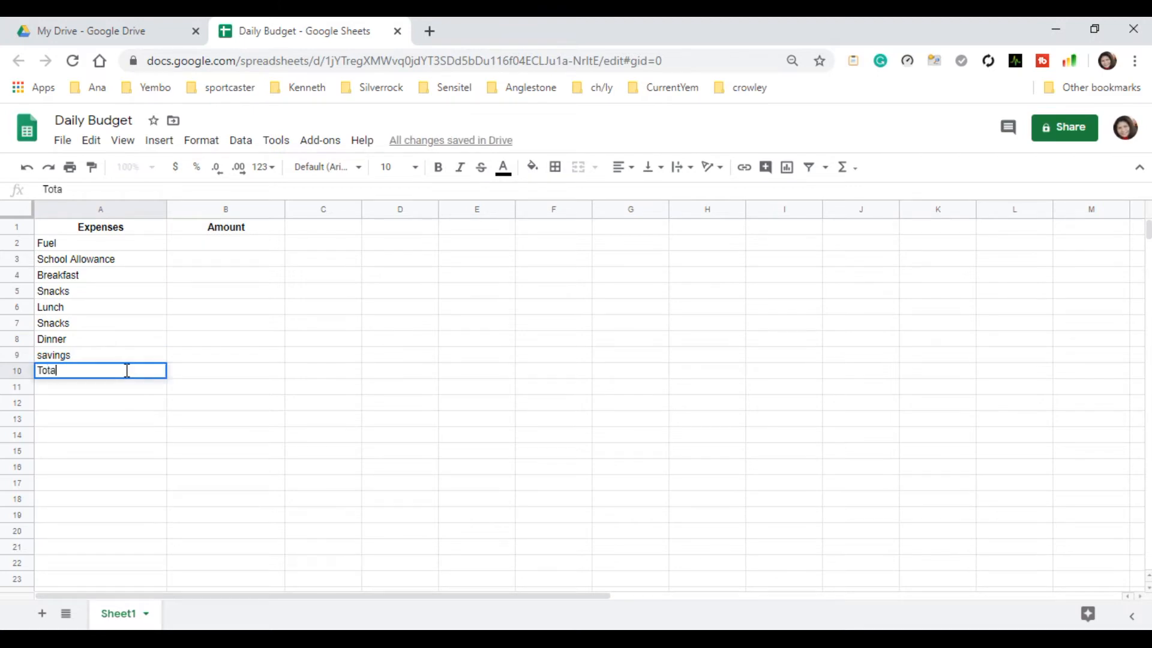
{"action": "left_click", "coordinate": [117, 453]}
Make the Total label in A10 bold and center it horizontally.
{"action": "left_click", "coordinate": [79, 373]}
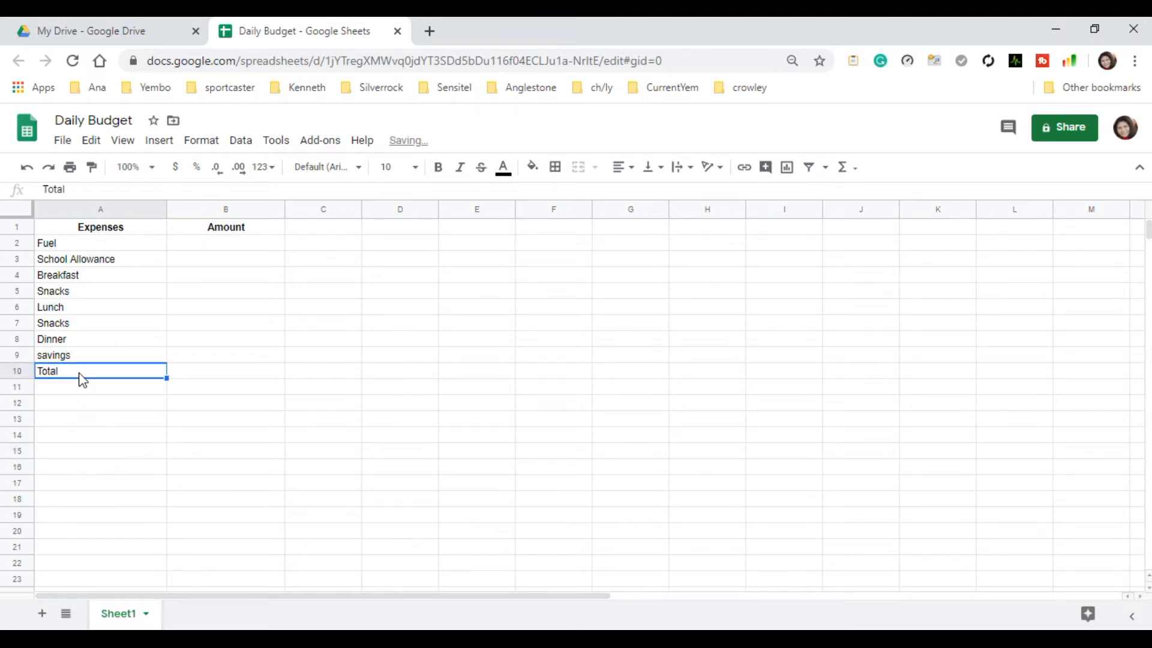
{"action": "left_click", "coordinate": [438, 167]}
{"action": "left_click", "coordinate": [215, 506]}
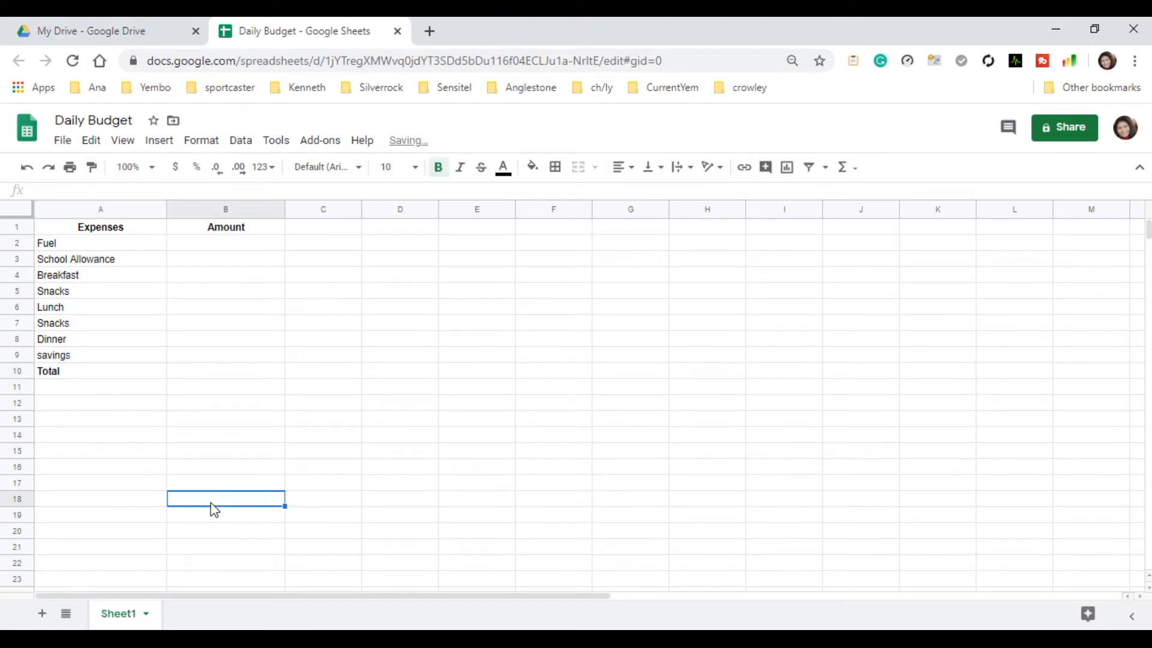
{"action": "left_click", "coordinate": [76, 380]}
{"action": "left_click", "coordinate": [623, 167]}
{"action": "left_click", "coordinate": [639, 198]}
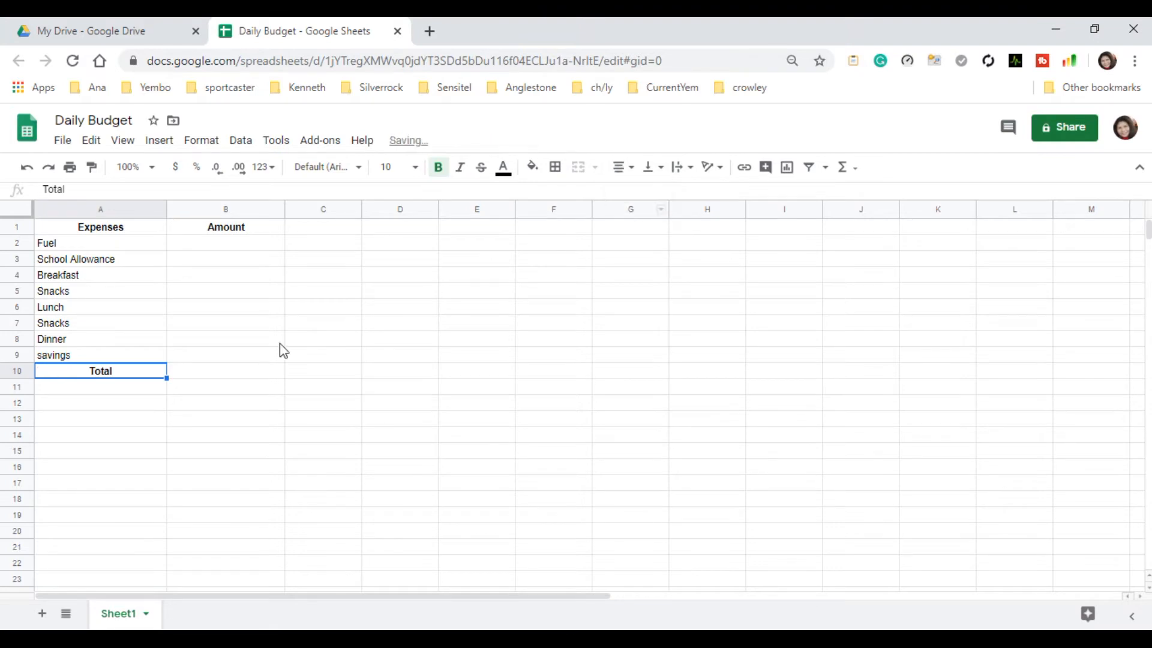
Enter the amounts 100 for Fuel in B2 and 80 for School Allowance in B3.
{"action": "left_click", "coordinate": [231, 246]}
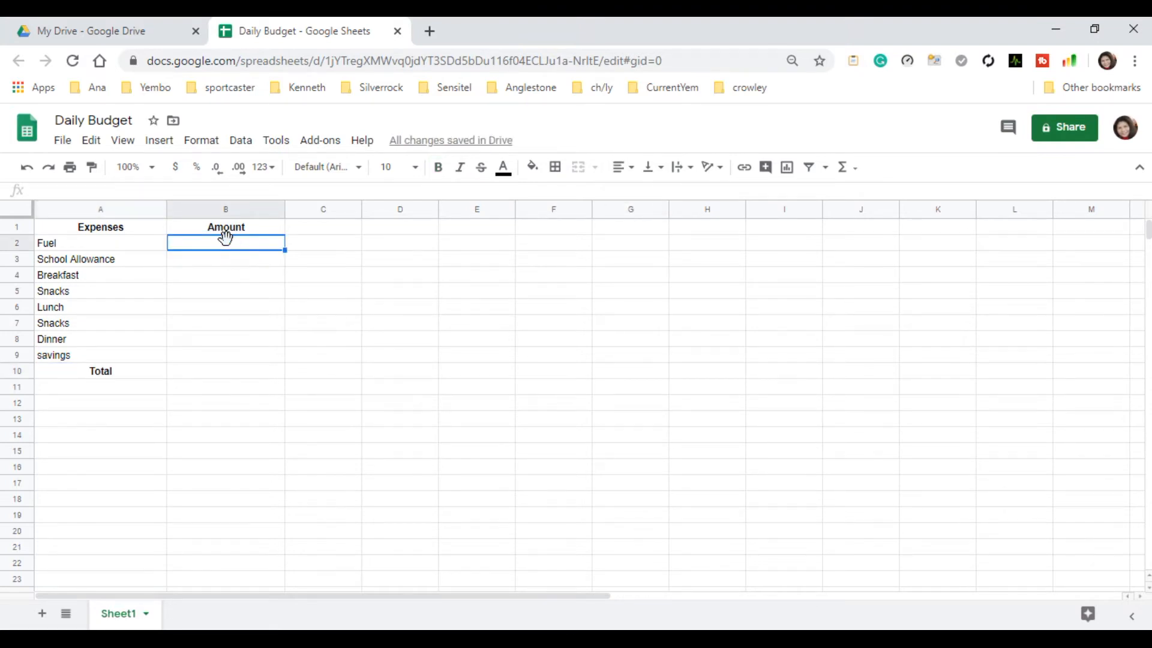
{"action": "double_click", "coordinate": [228, 243]}
{"action": "type", "text": "100"}
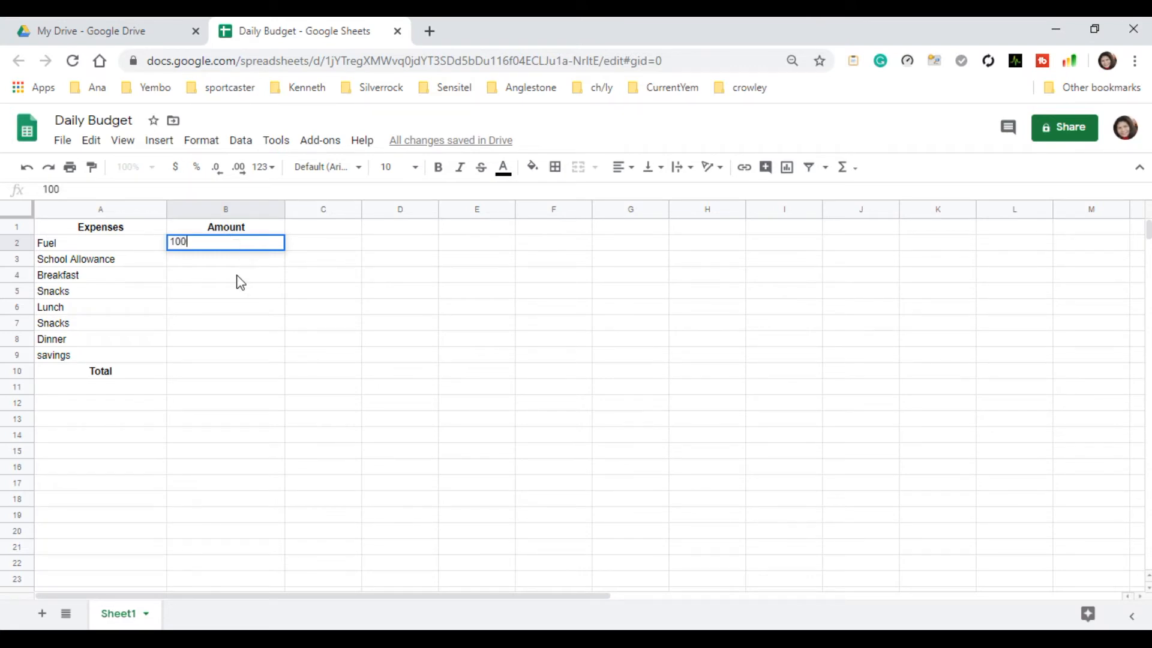
{"action": "left_click", "coordinate": [206, 264]}
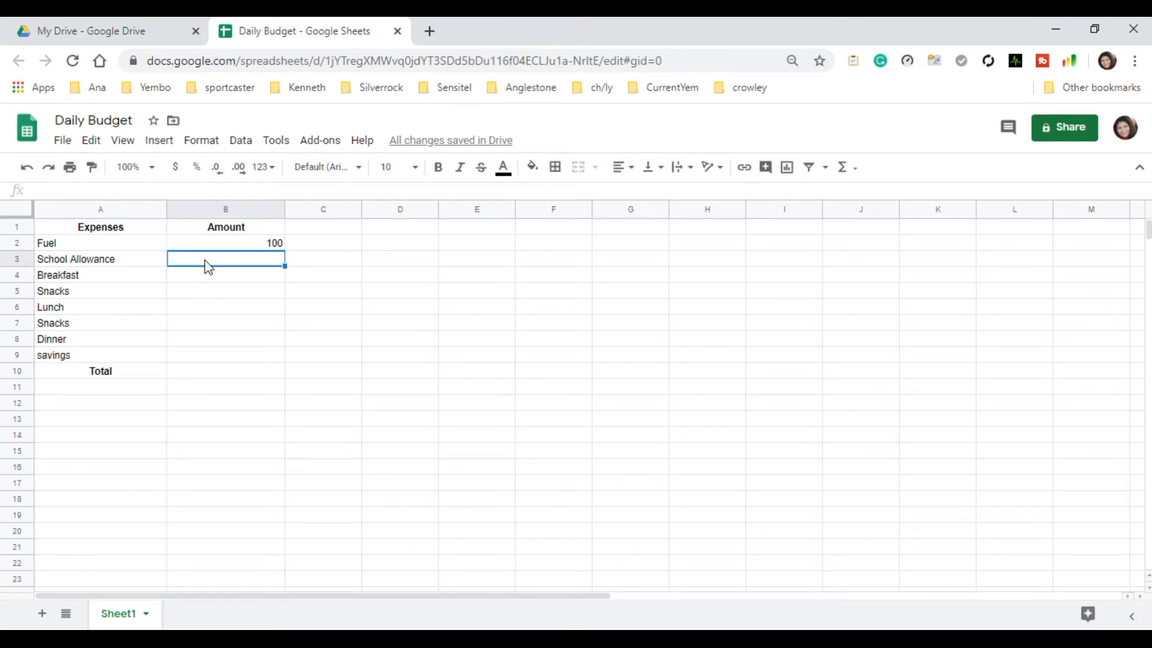
{"action": "double_click", "coordinate": [282, 258]}
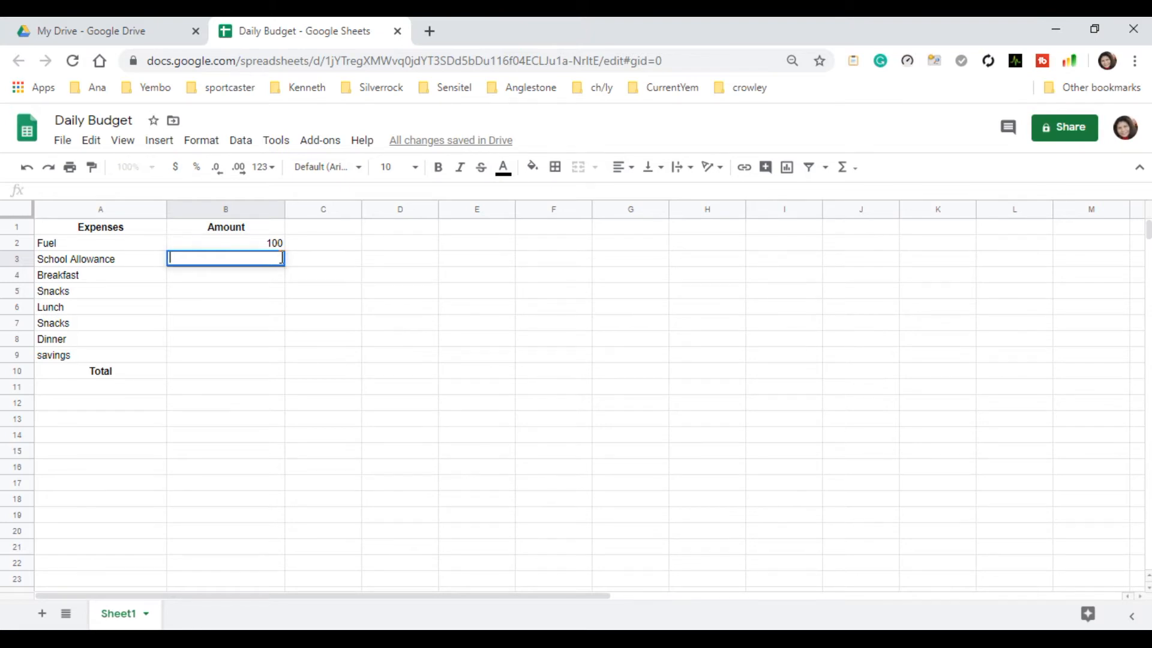
{"action": "type", "text": "80"}
{"action": "left_click", "coordinate": [228, 279]}
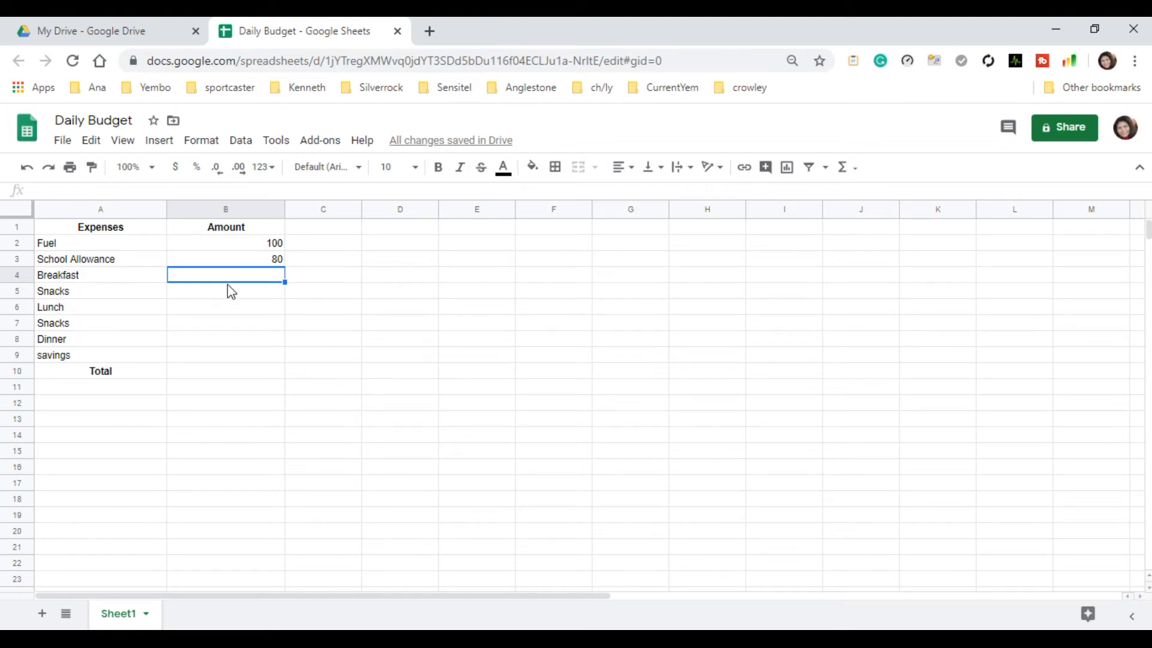
Enter the amounts 120 for Breakfast in B4 and 25 for the first Snacks in B5.
{"action": "double_click", "coordinate": [259, 275]}
{"action": "type", "text": "120"}
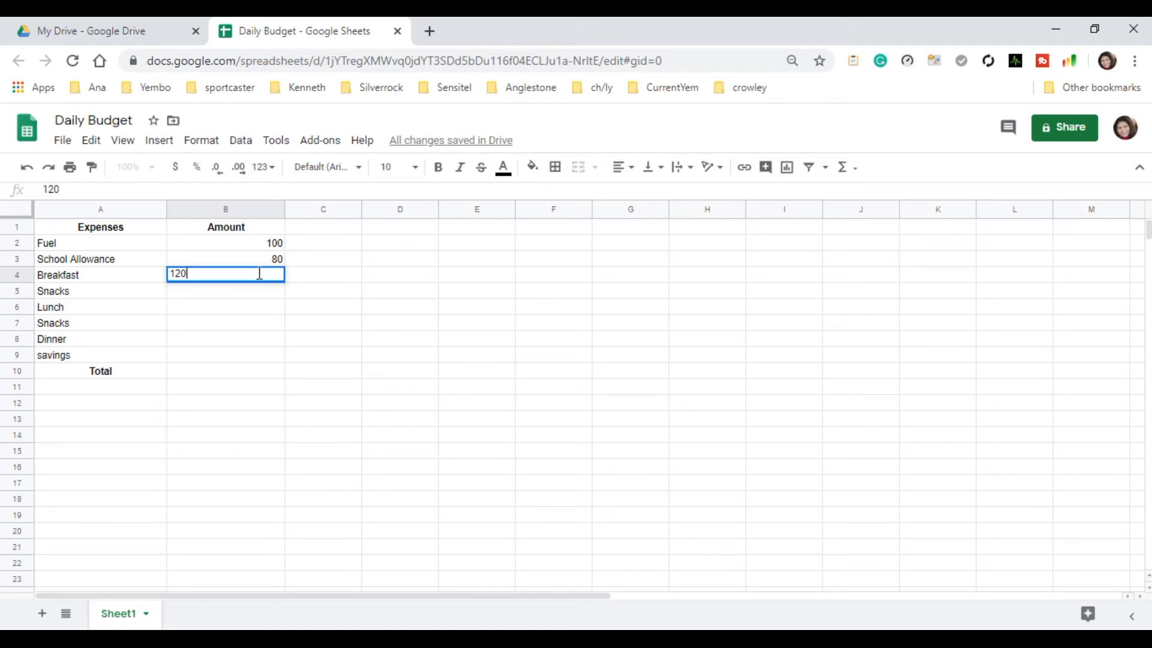
{"action": "left_click", "coordinate": [234, 300]}
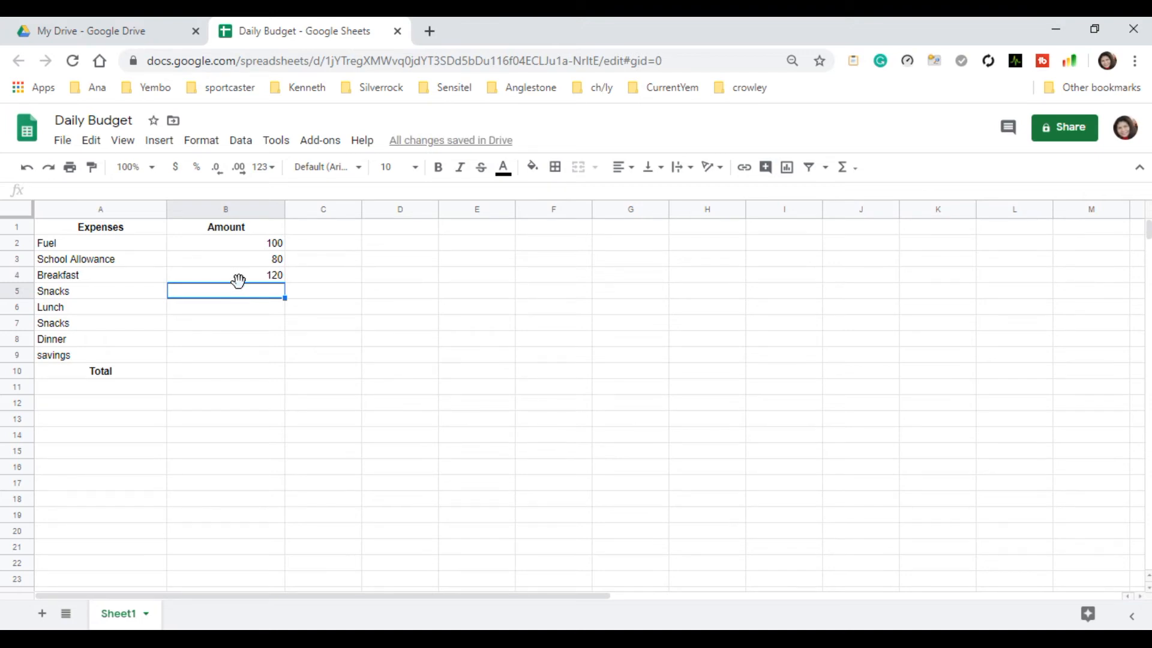
{"action": "double_click", "coordinate": [244, 291]}
{"action": "type", "text": "25"}
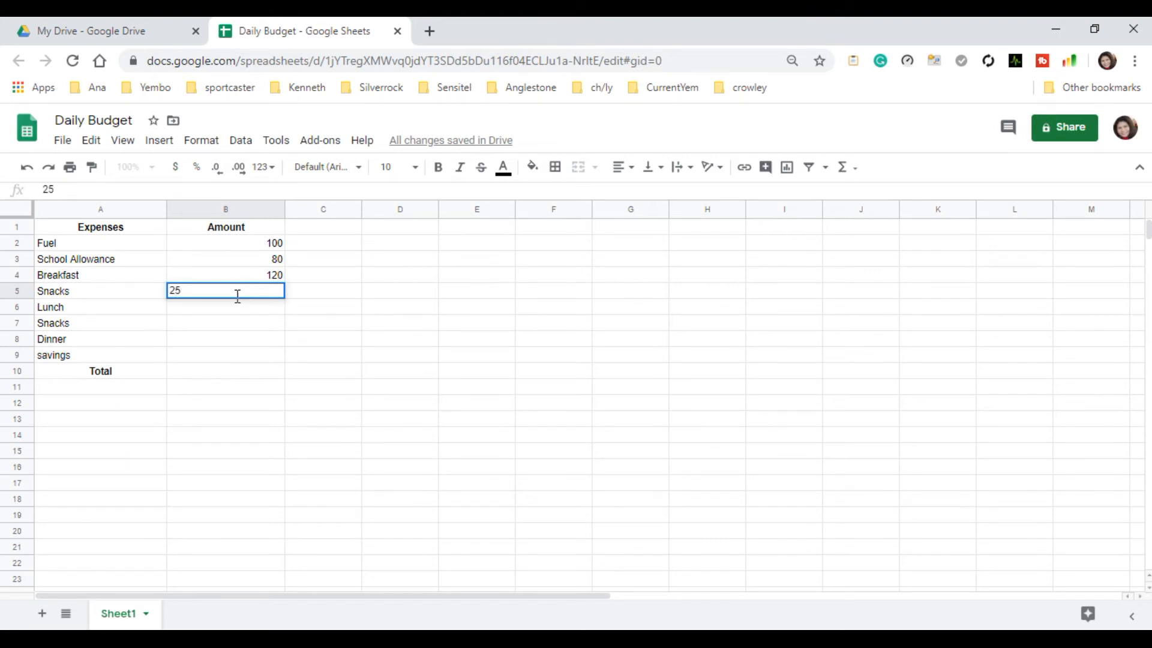
{"action": "key", "text": "Return"}
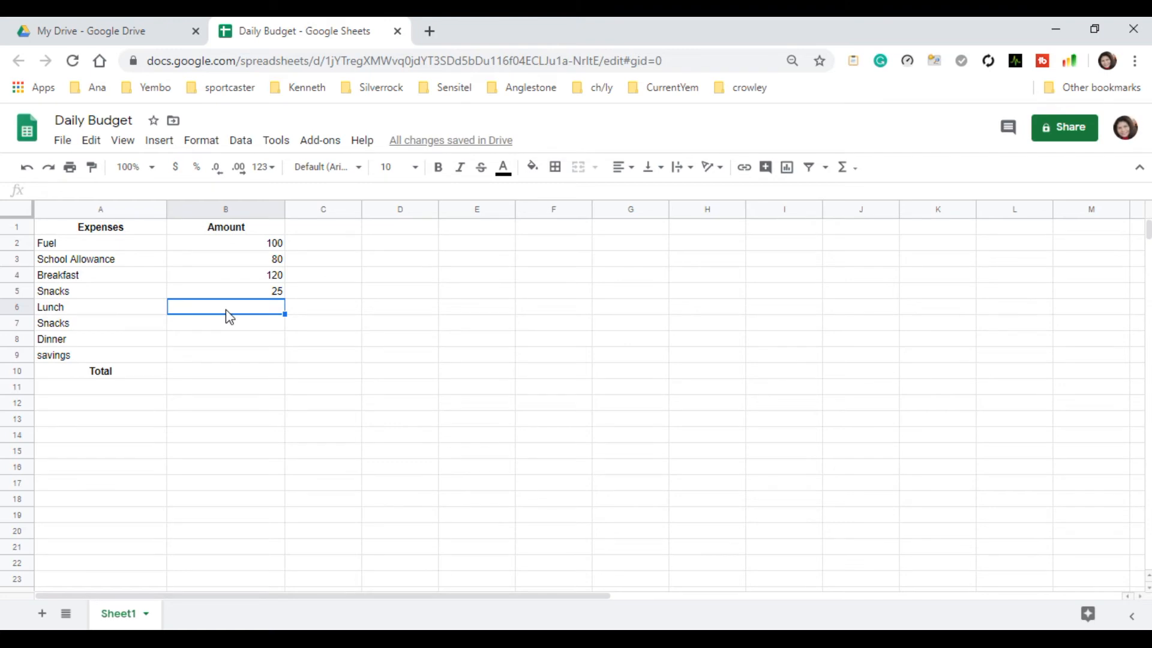
Enter the amounts 60 for Lunch in B6 and 30 for the second Snacks in B7.
{"action": "type", "text": "60"}
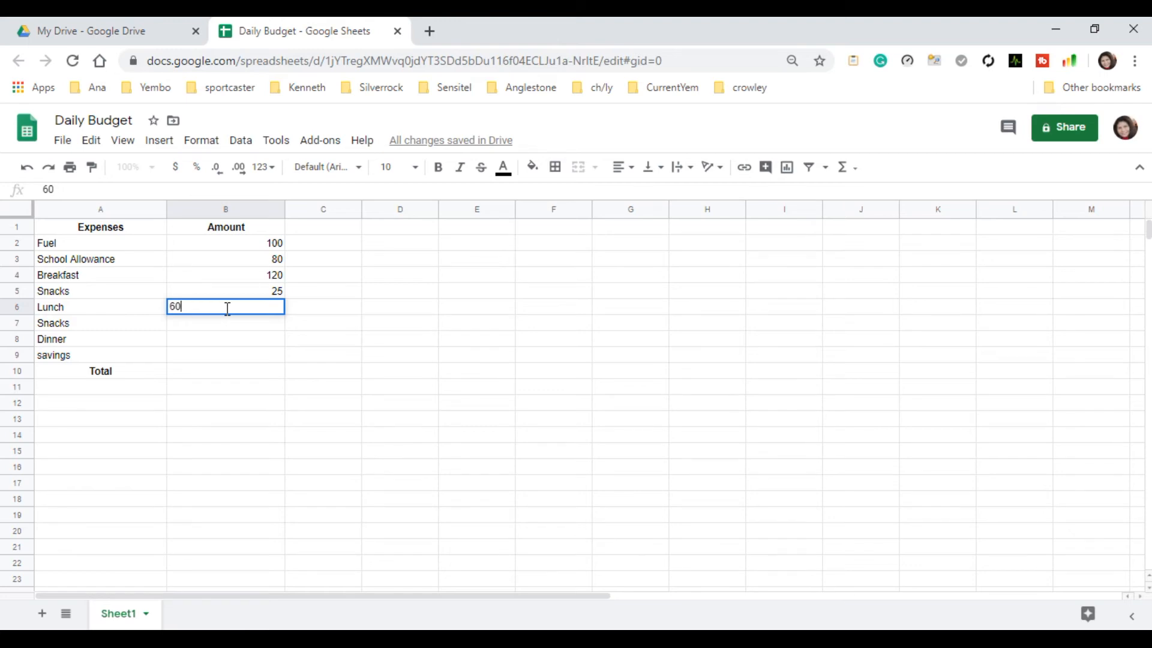
{"action": "key", "text": "Return"}
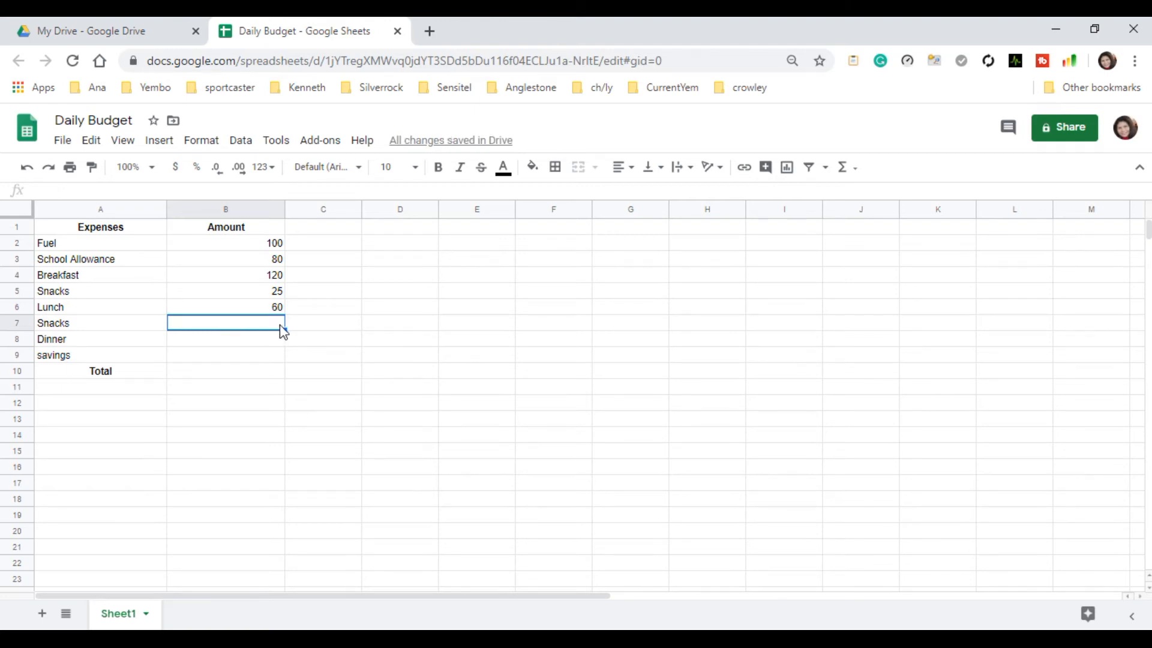
{"action": "double_click", "coordinate": [245, 324]}
{"action": "type", "text": "30"}
{"action": "key", "text": "Return"}
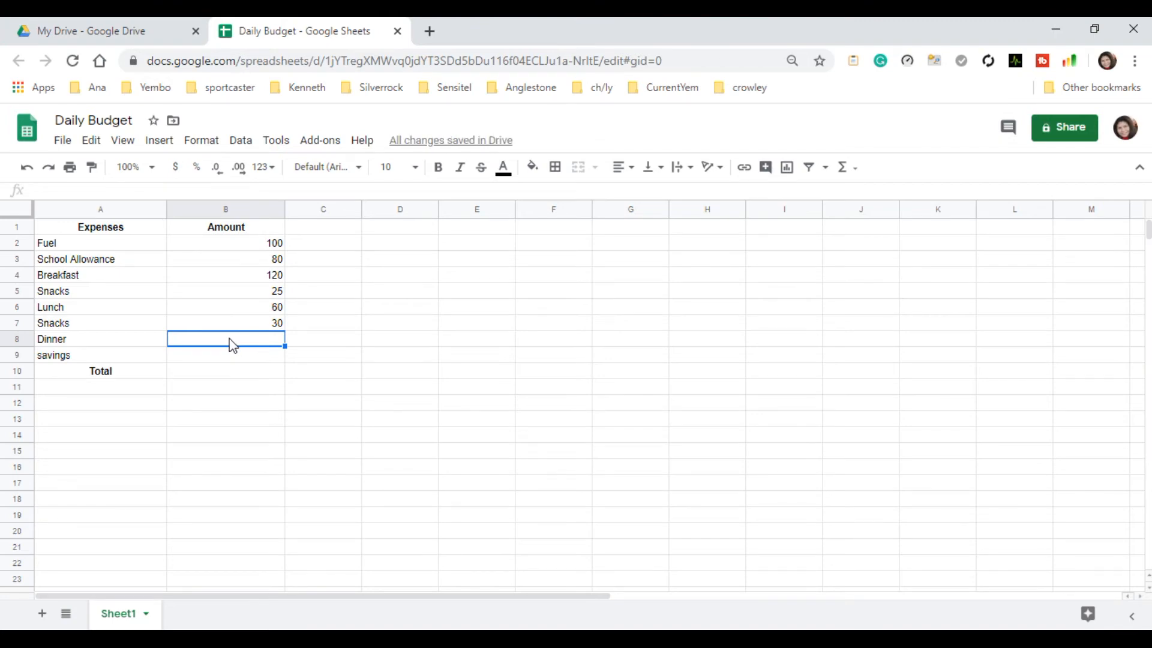
Enter the amounts 80 for Dinner in B8 and 20 for savings in B9.
{"action": "double_click", "coordinate": [231, 339]}
{"action": "type", "text": "80"}
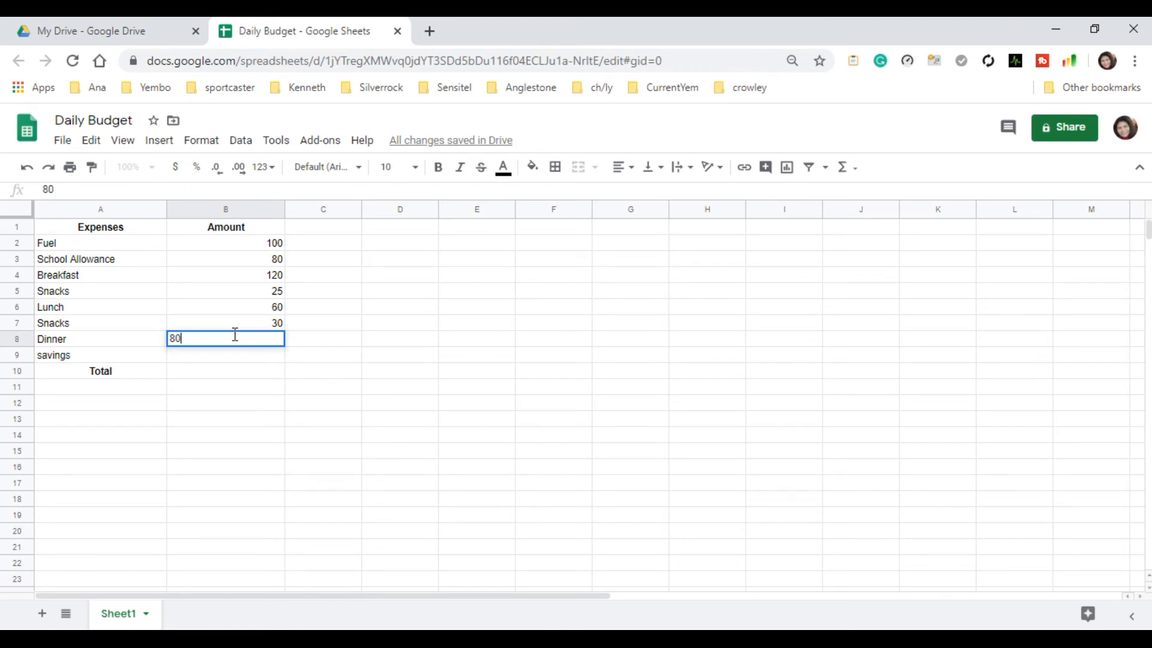
{"action": "left_click", "coordinate": [240, 434]}
{"action": "left_click", "coordinate": [260, 360]}
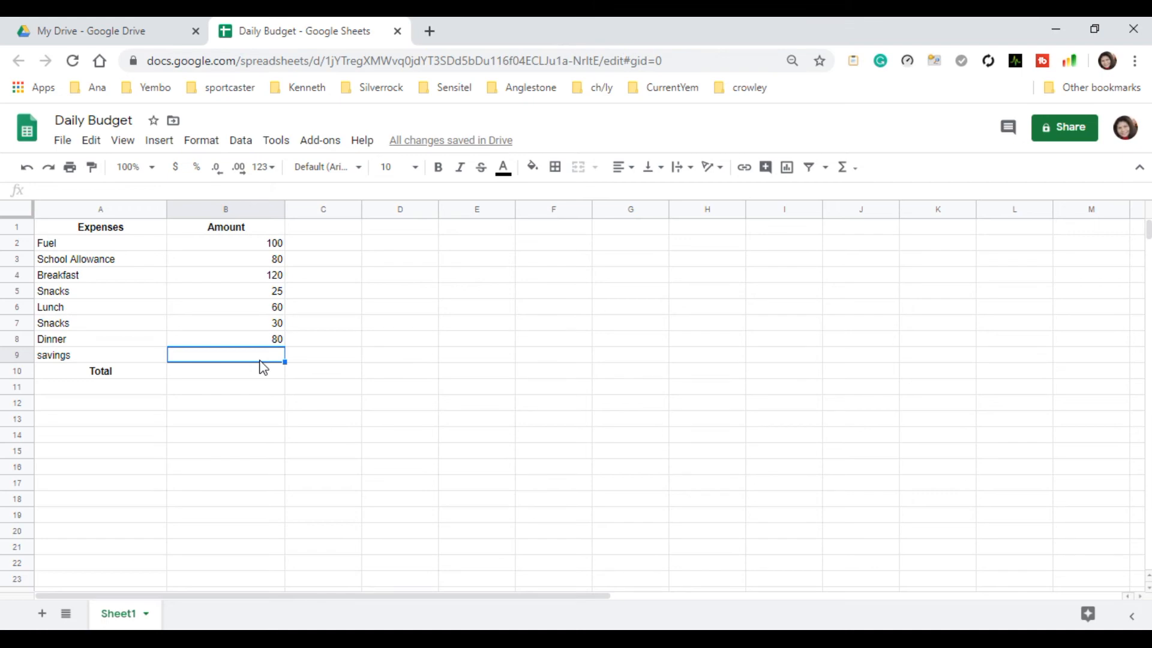
{"action": "double_click", "coordinate": [265, 359]}
{"action": "type", "text": "20"}
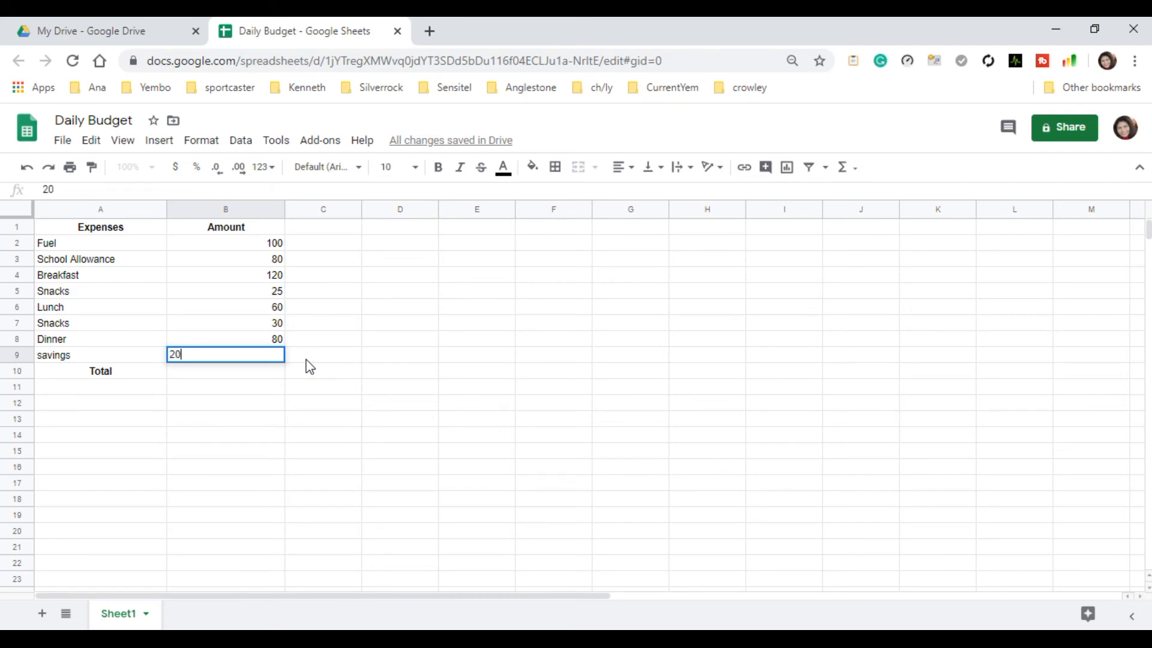
{"action": "left_click", "coordinate": [222, 370]}
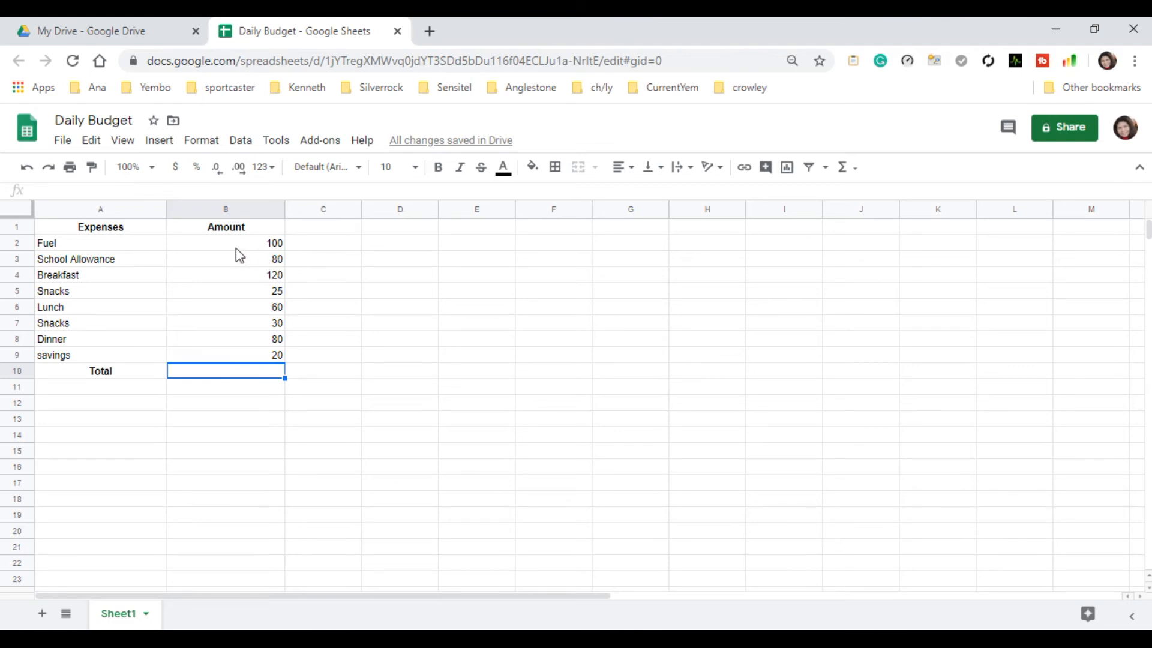
Center the contents of the whole Amount column horizontally.
{"action": "left_click", "coordinate": [250, 209]}
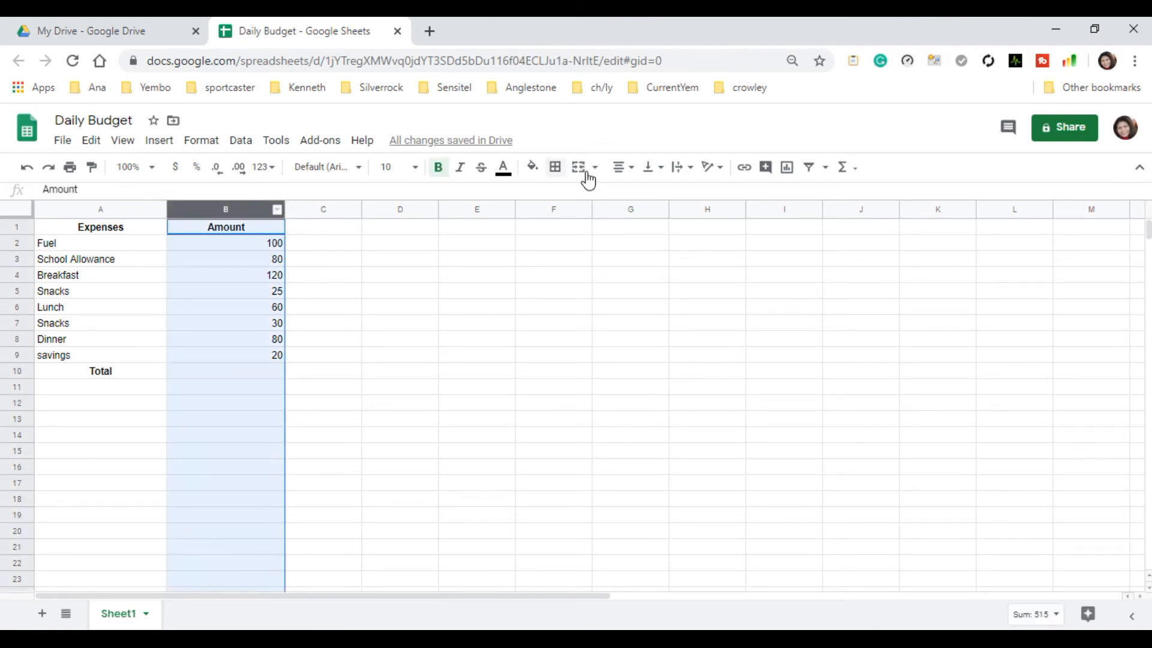
{"action": "left_click", "coordinate": [623, 167]}
{"action": "left_click", "coordinate": [639, 193]}
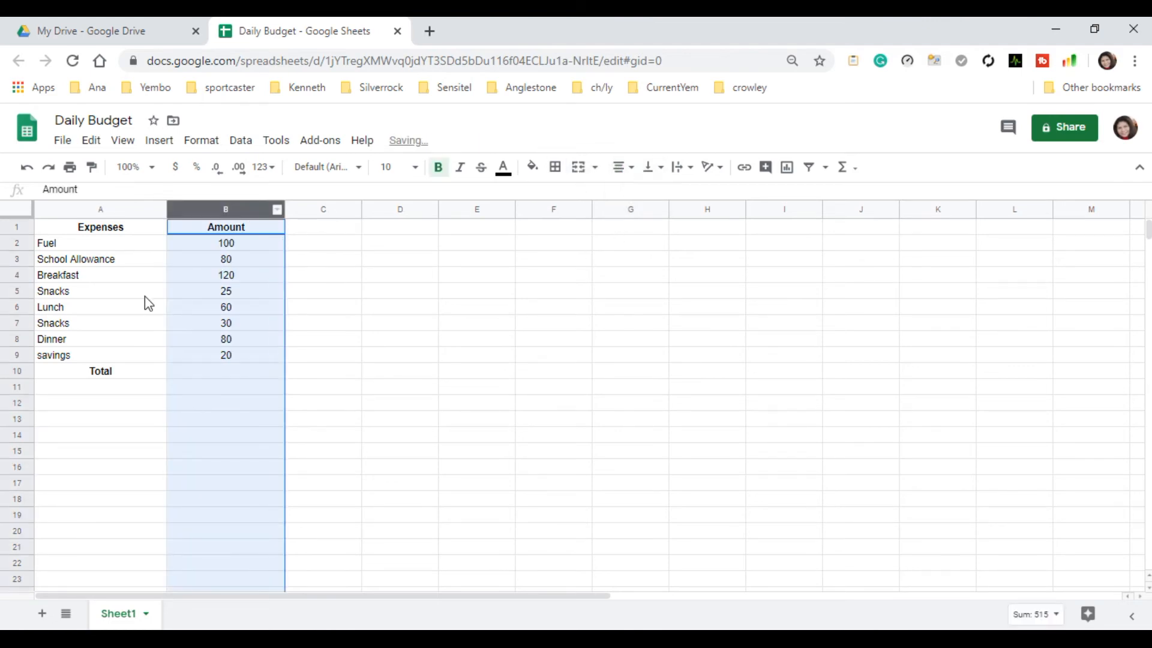
{"action": "left_click", "coordinate": [240, 378]}
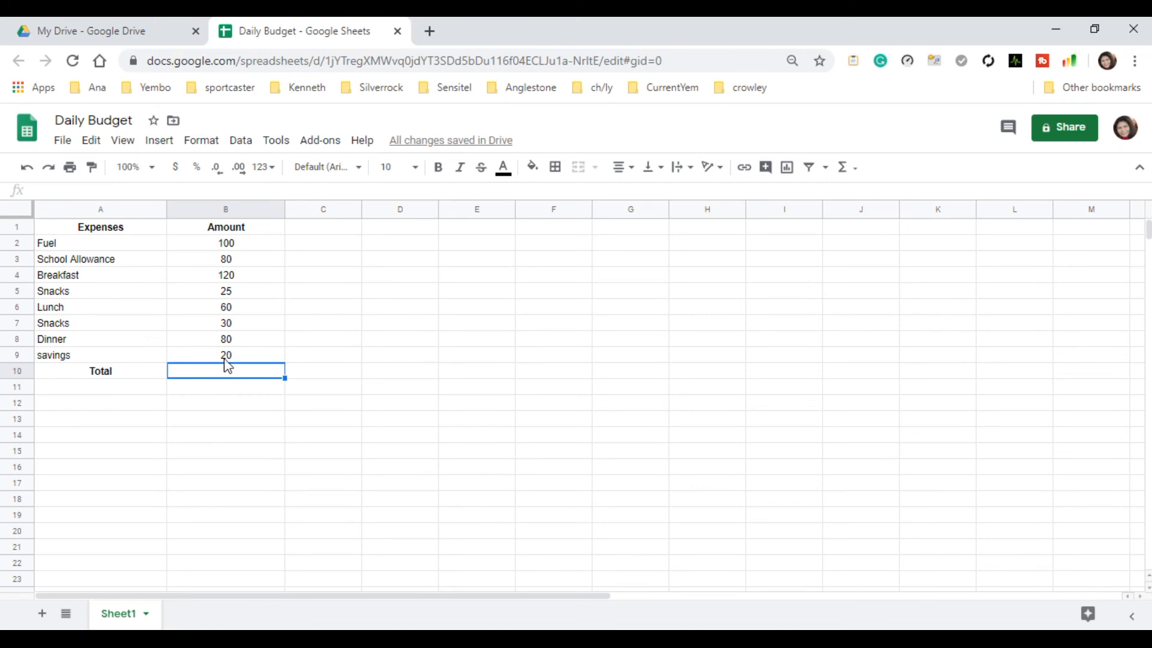
{"action": "left_click", "coordinate": [247, 243]}
{"action": "left_click", "coordinate": [243, 277]}
{"action": "key", "text": "Down"}
{"action": "key", "text": "Down"}
{"action": "key", "text": "Down"}
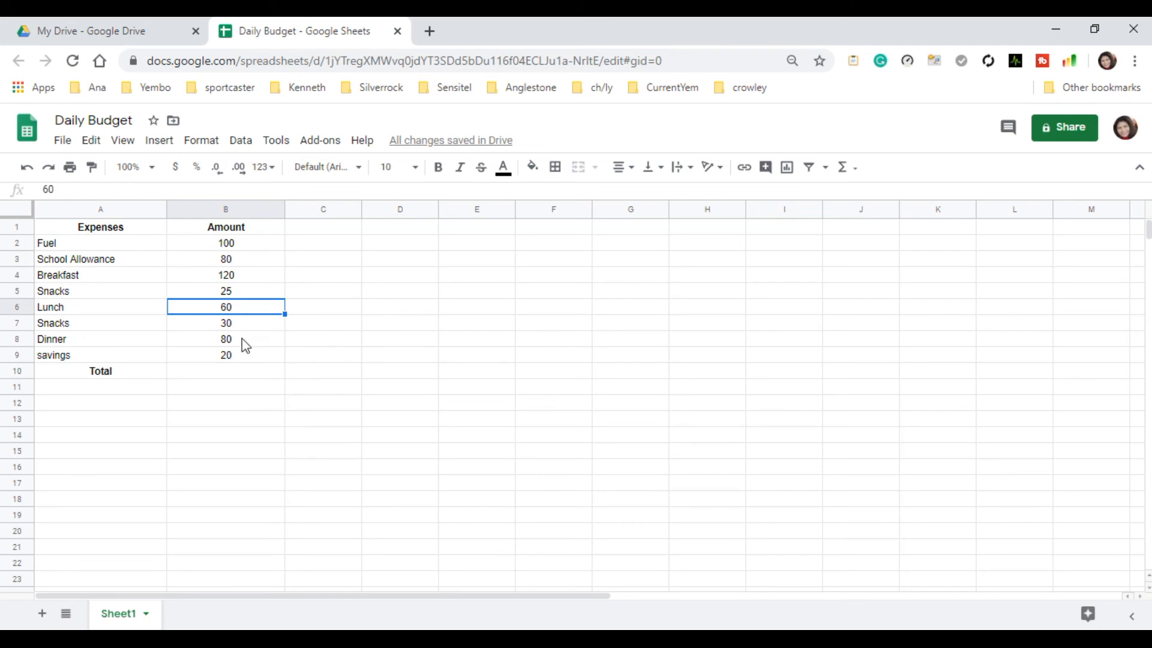
{"action": "key", "text": "Down"}
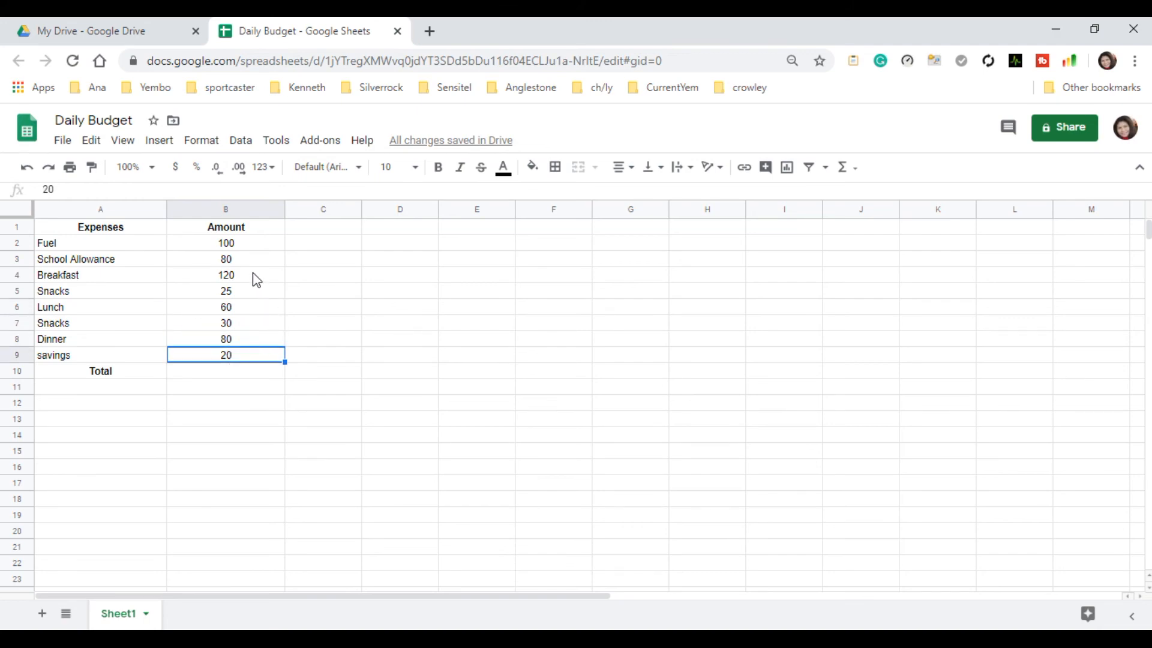
Total the amounts in B2:B9 with the SUM function, placing the result in B10.
{"action": "left_click", "coordinate": [237, 251]}
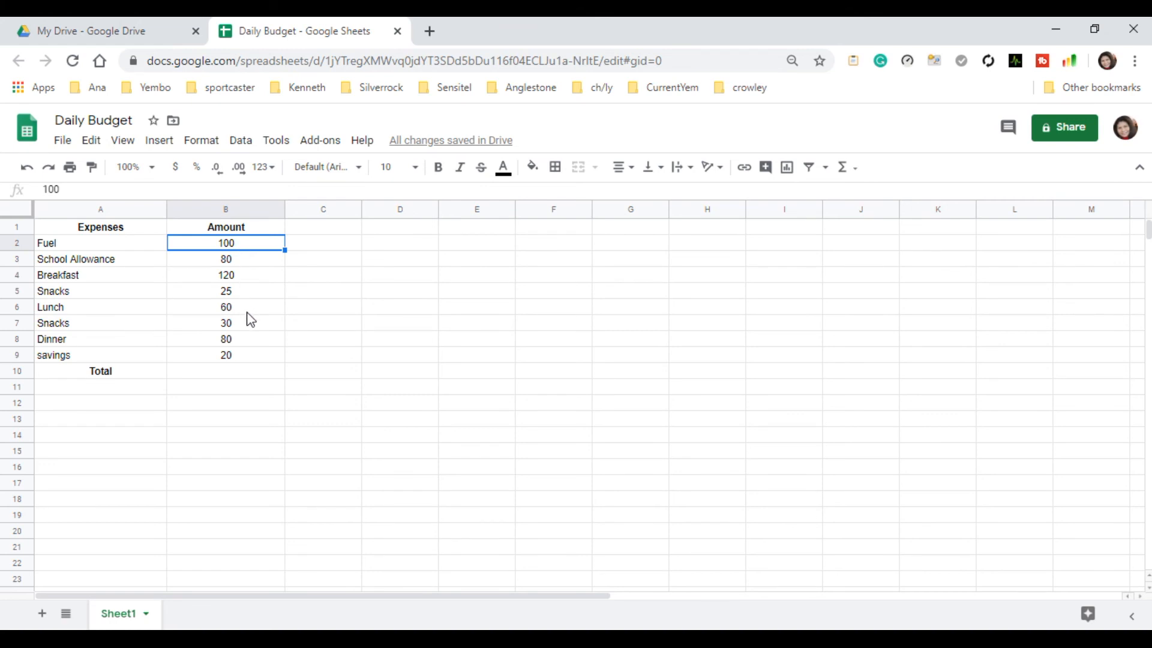
{"action": "left_click", "coordinate": [243, 357], "text": "shift"}
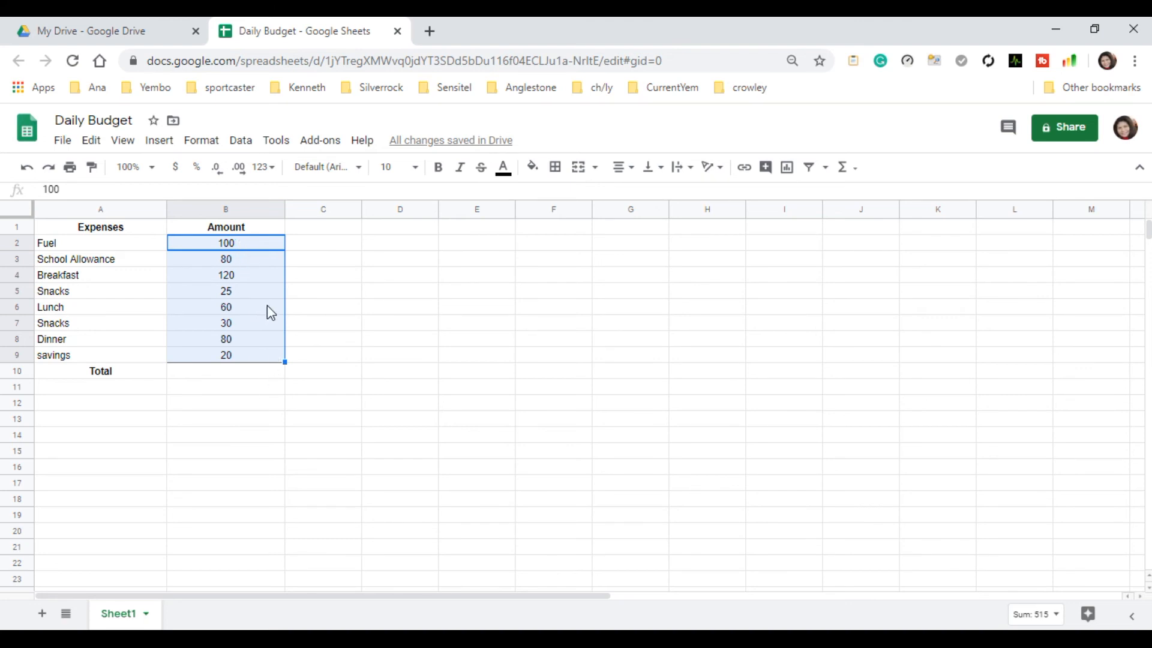
{"action": "left_click", "coordinate": [846, 168]}
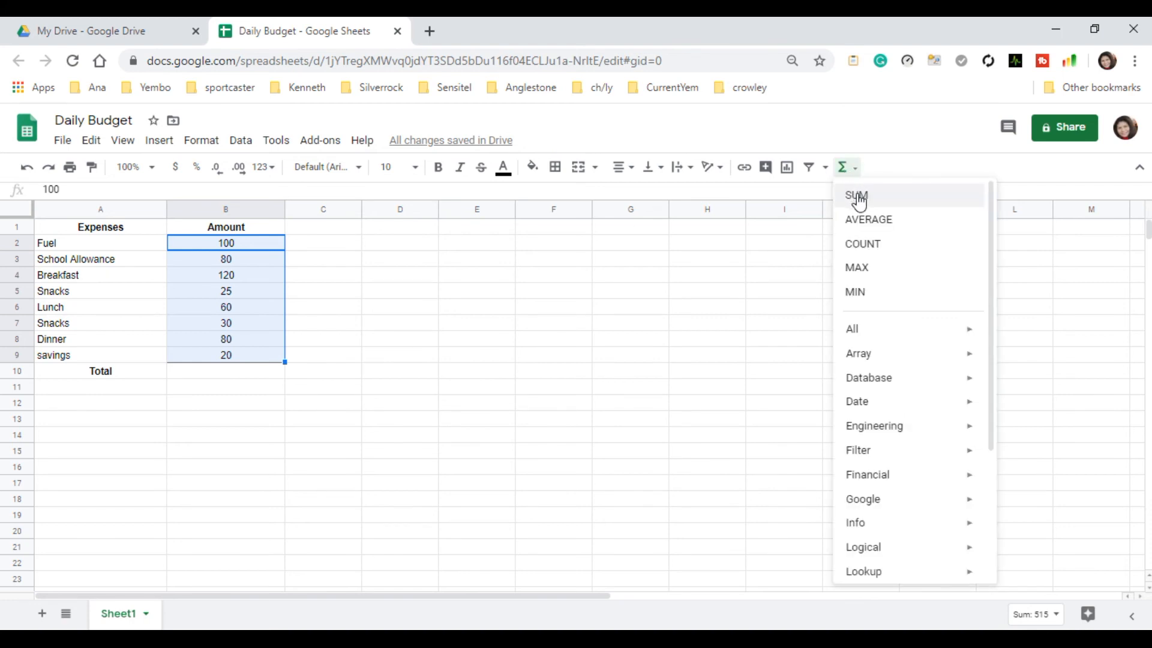
{"action": "left_click", "coordinate": [858, 198]}
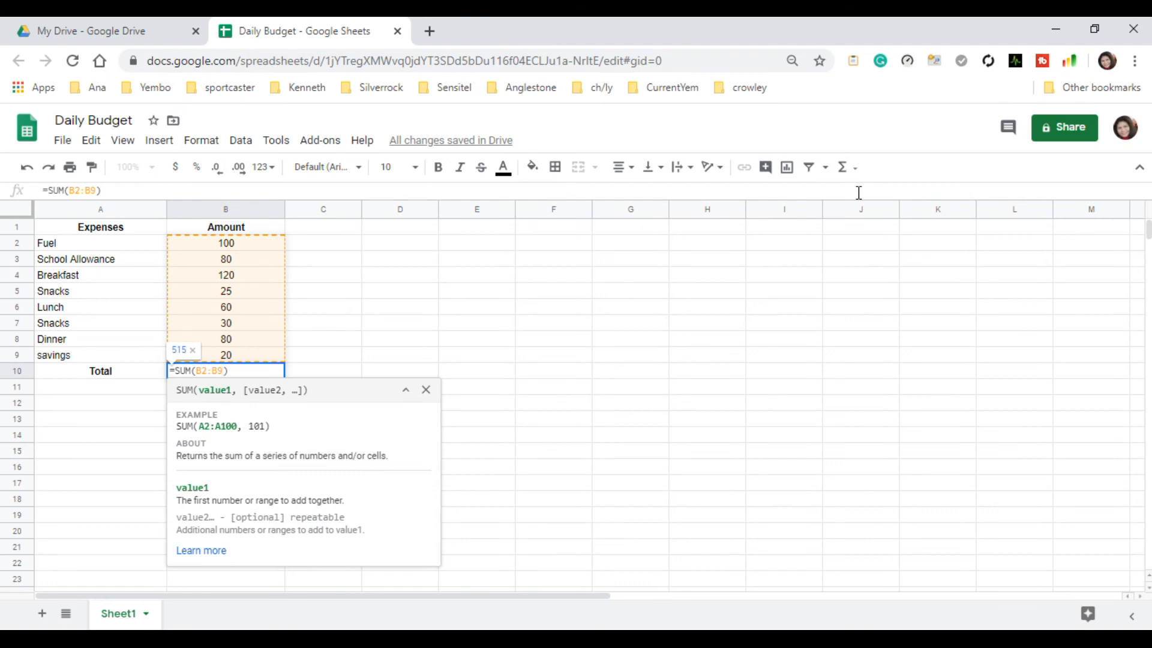
{"action": "key", "text": "Return"}
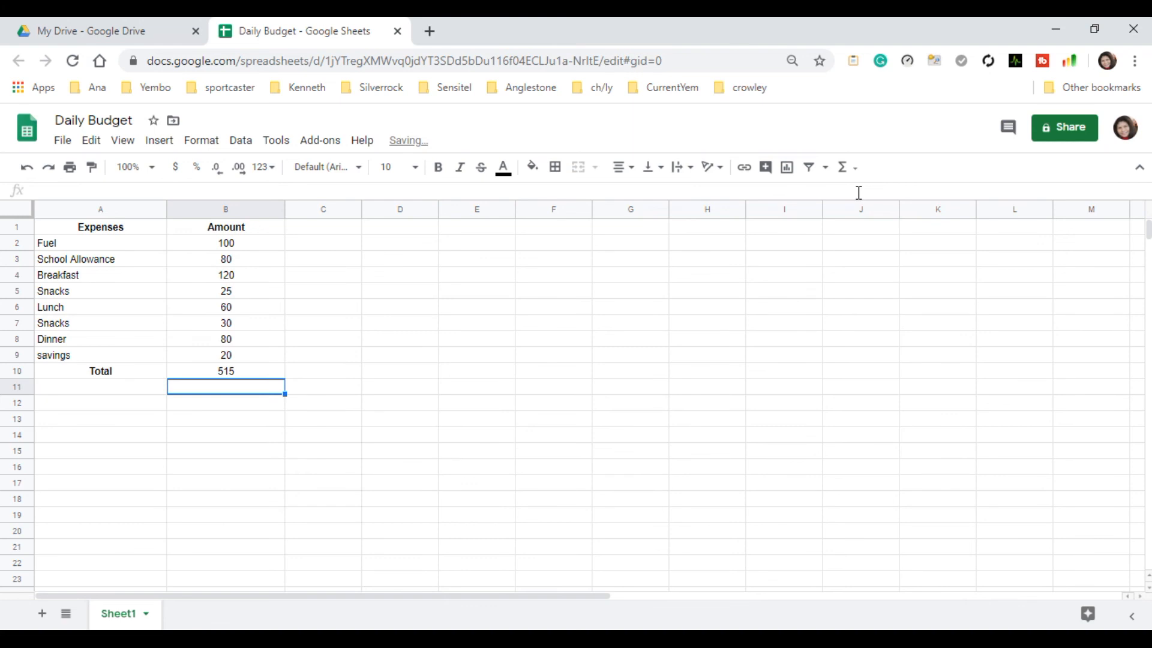
Make the total amount in B10 bold.
{"action": "left_click", "coordinate": [242, 376]}
{"action": "left_click", "coordinate": [438, 175]}
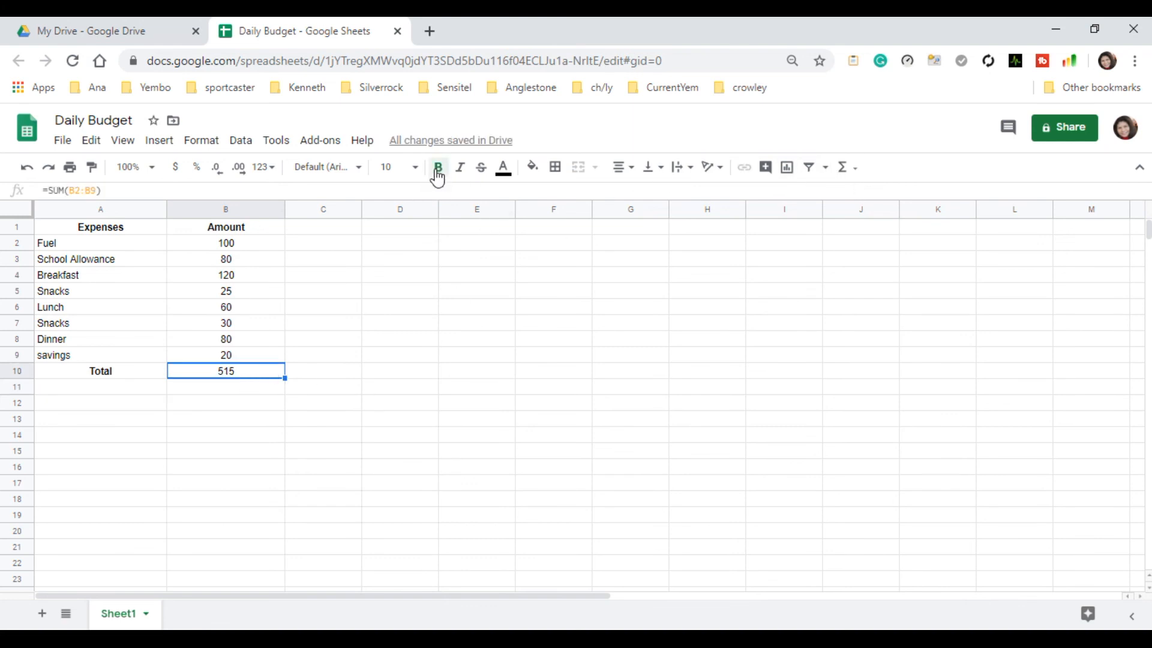
{"action": "left_click", "coordinate": [214, 402]}
{"action": "left_click", "coordinate": [215, 374]}
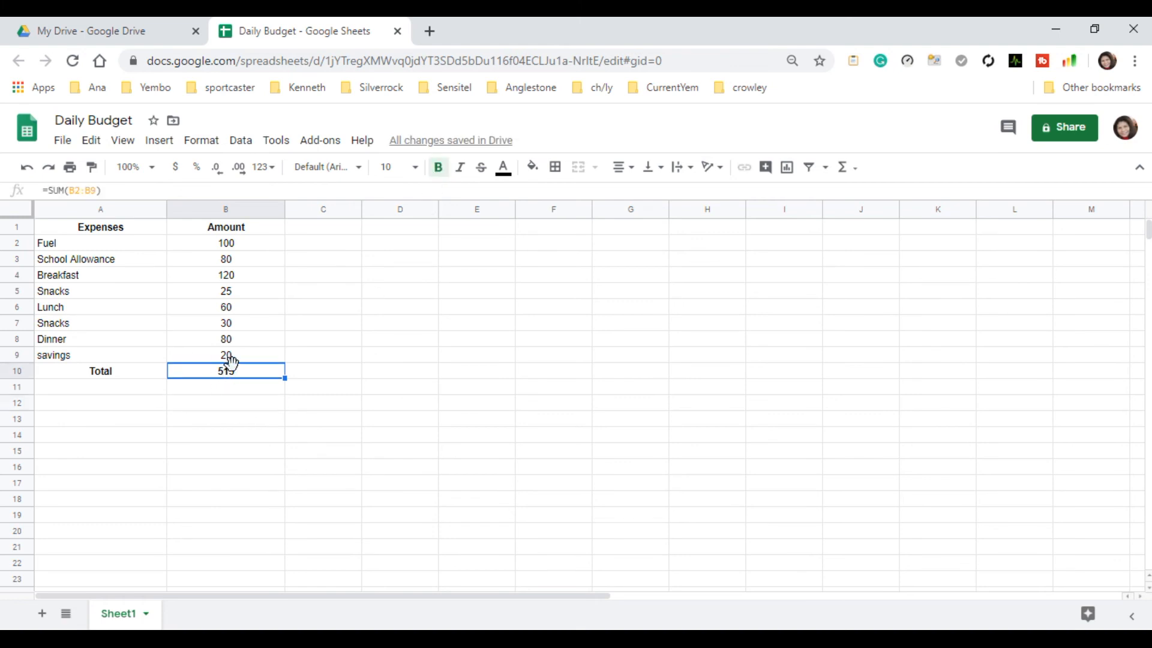